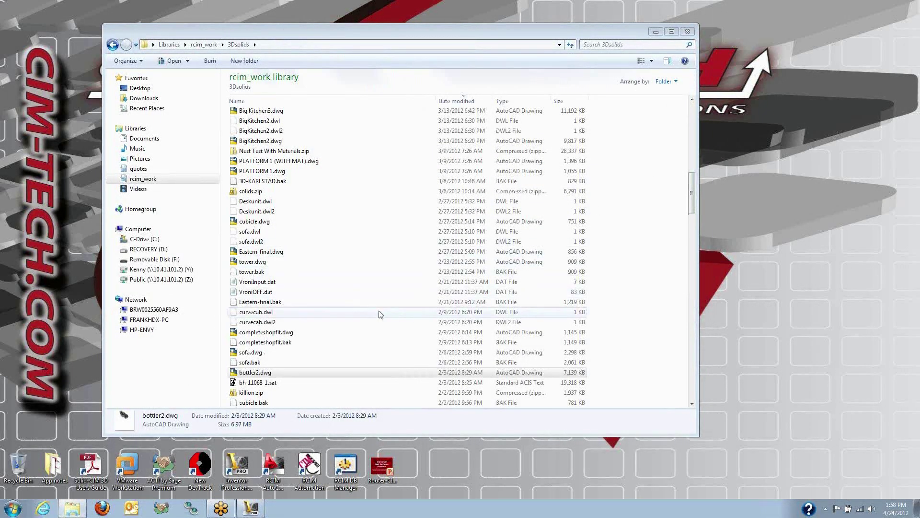
Step: Select bottler2.dwg in the rcim_work 3Dsolids folder
left_click(268, 374)
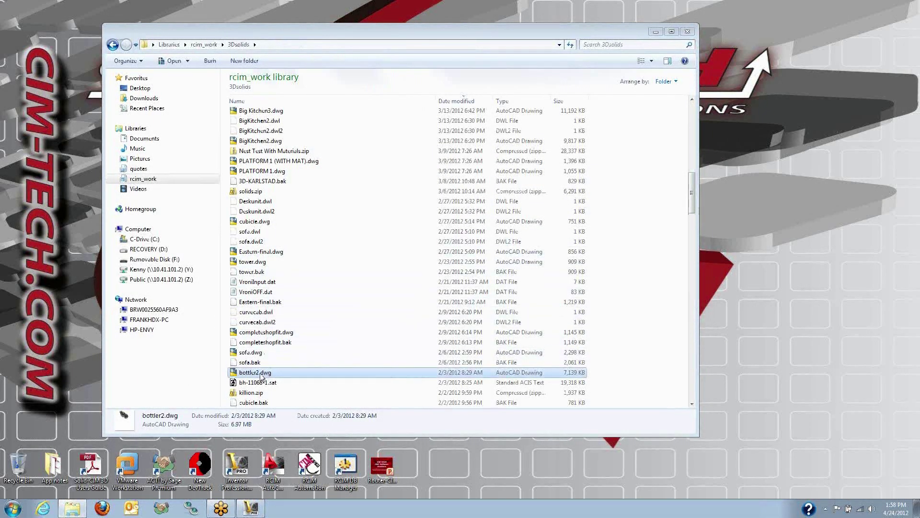
Step: Open bottler2.dwg, check IMPORT's file types without importing anything, and switch to Realistic style
double_click(260, 374)
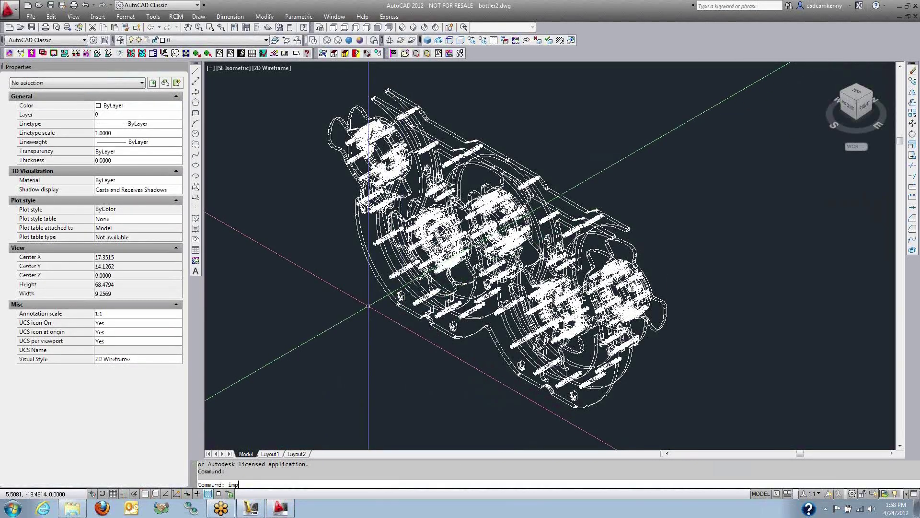
key("Return")
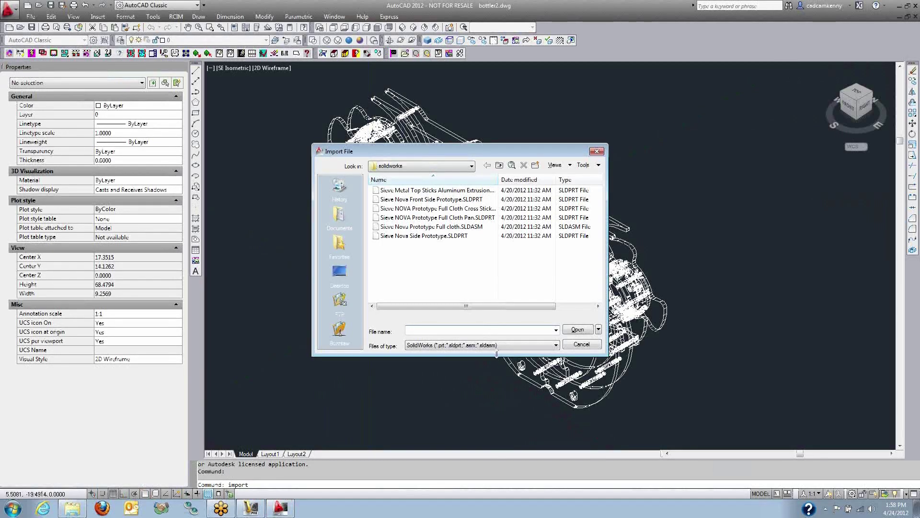
left_click(496, 345)
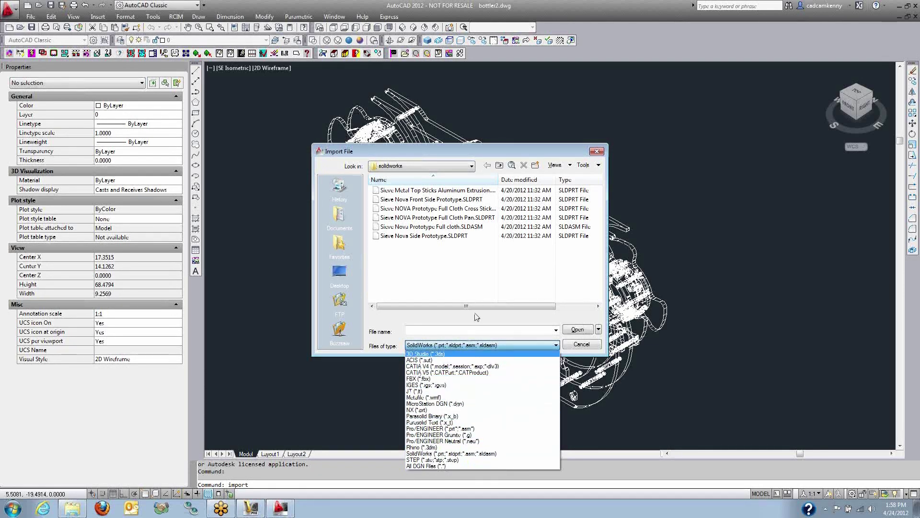
left_click(587, 346)
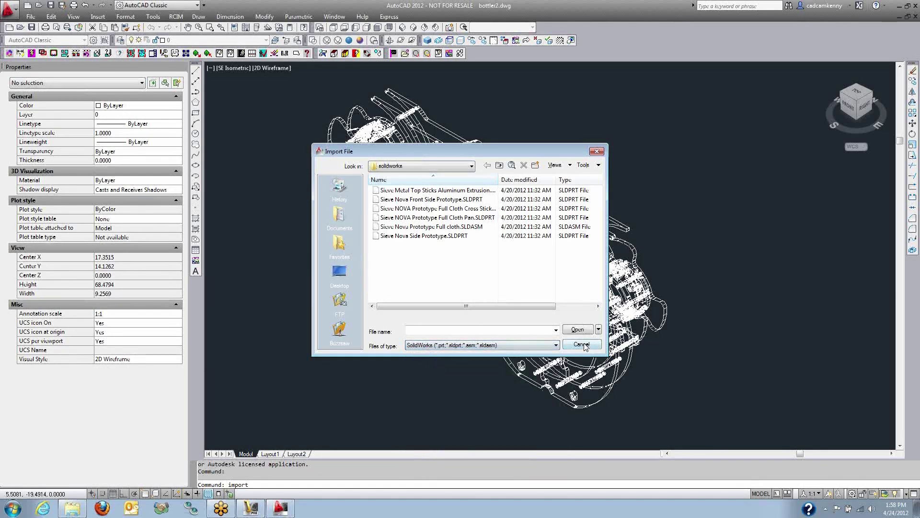
left_click(582, 345)
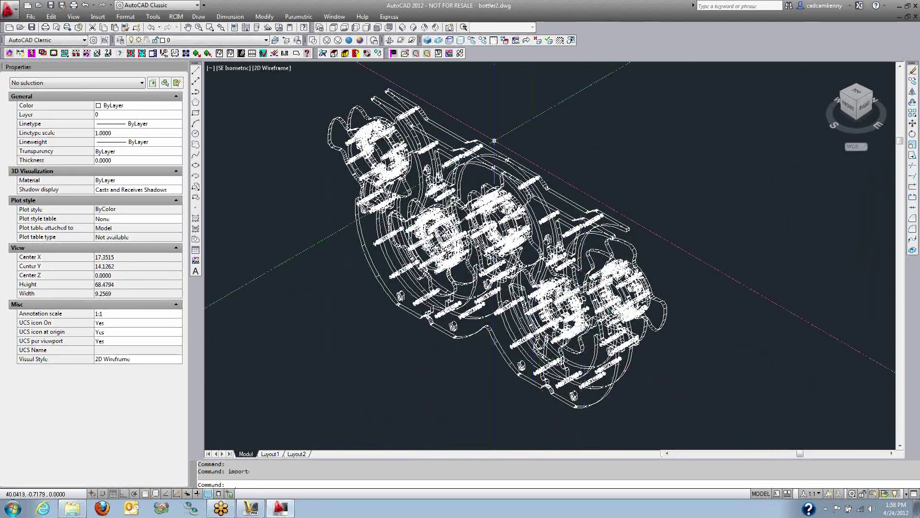
left_click(350, 42)
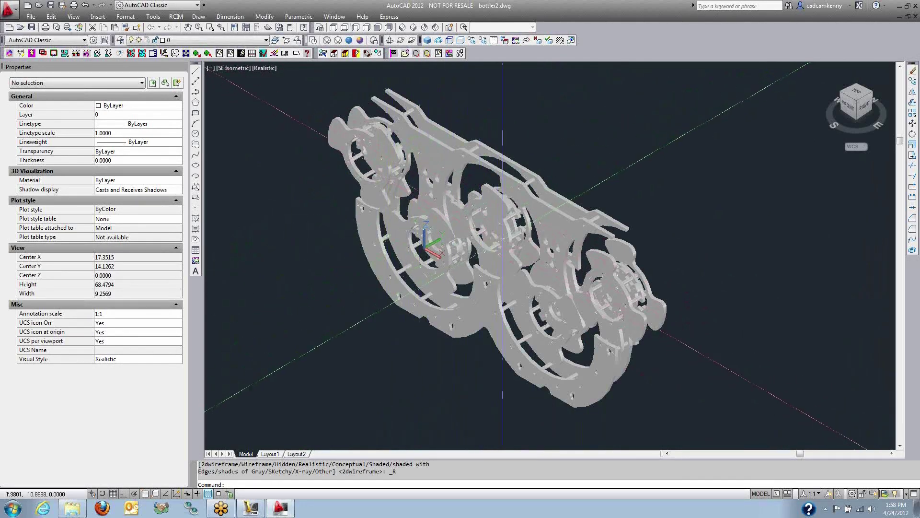
Step: Orbit the bottle assembly to a front-facing view and return it to Wireframe
mouse_move(456, 221)
middle_mouse_down("shift")
mouse_move(355, 216)
mouse_move(444, 257)
mouse_move(534, 204)
mouse_move(538, 162)
mouse_move(518, 206)
mouse_move(498, 221)
mouse_move(463, 215)
middle_mouse_up("shift")
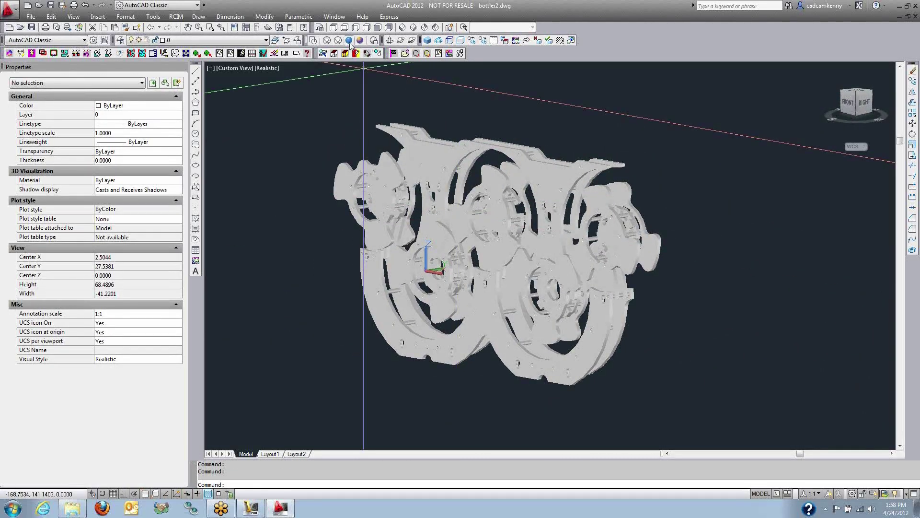
left_click(327, 41)
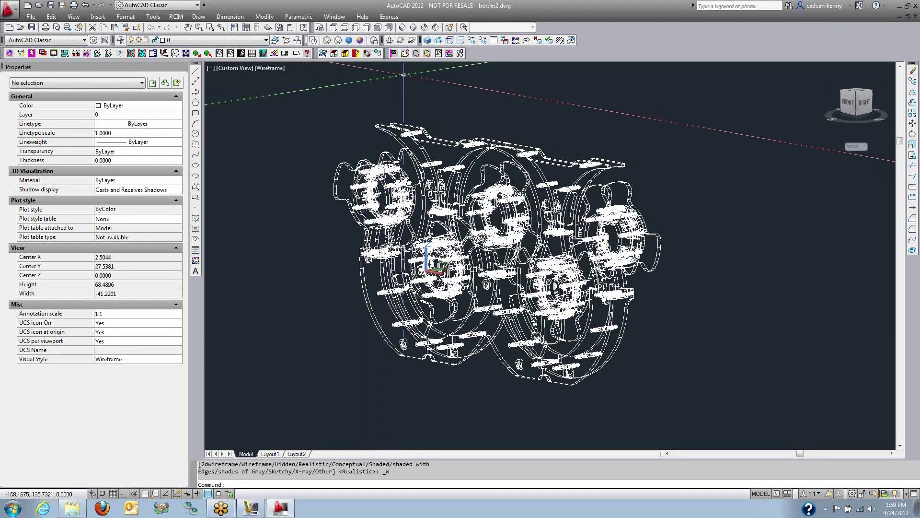
left_click(428, 41)
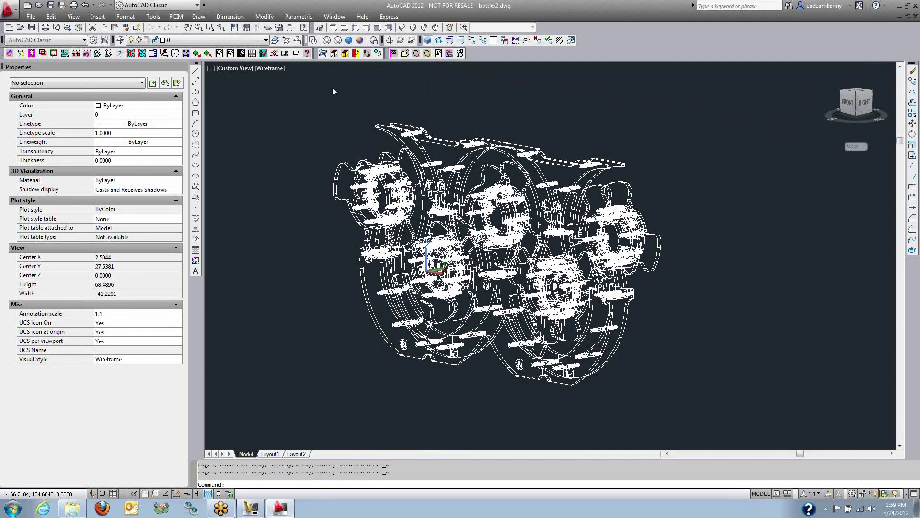
Step: Window-select all 376 solids and define them as Router-CIM parts, numbered up to Part 61
left_click(292, 91)
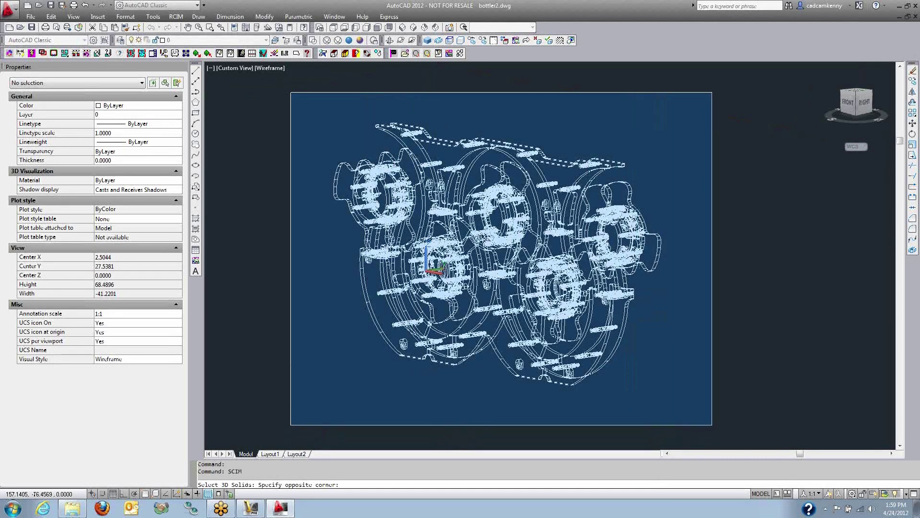
left_click(712, 424)
key("Return")
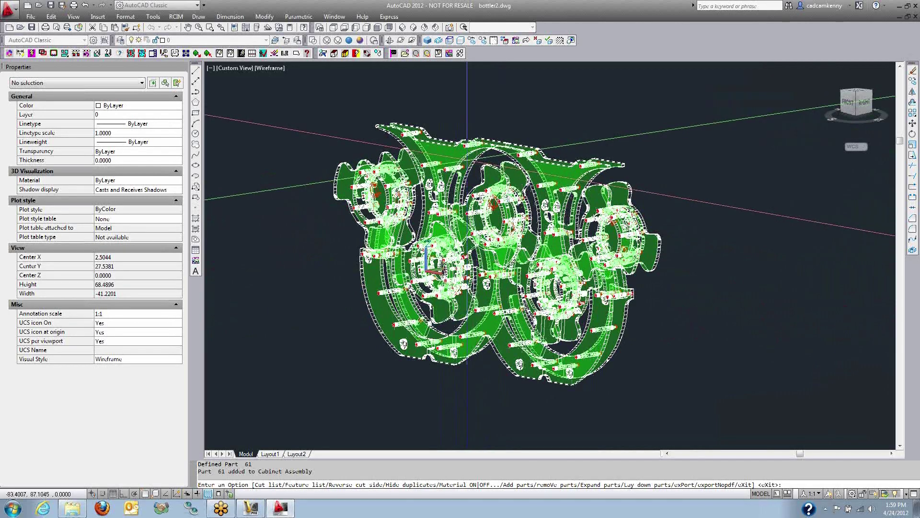
Step: Lay the parts flat in rows with option 1, then zoom onto the gear piece in SE Isometric
type("1")
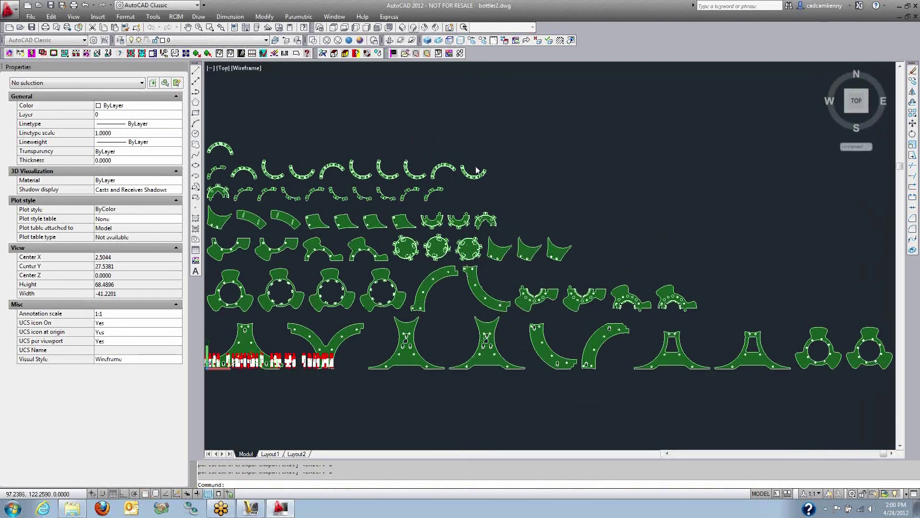
middle_click_drag(477, 171, 490, 219, "shift")
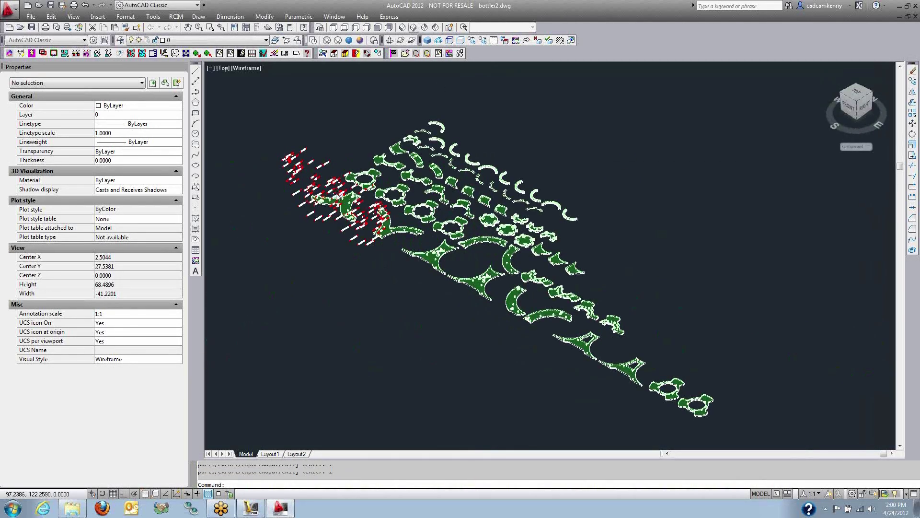
left_click(413, 27)
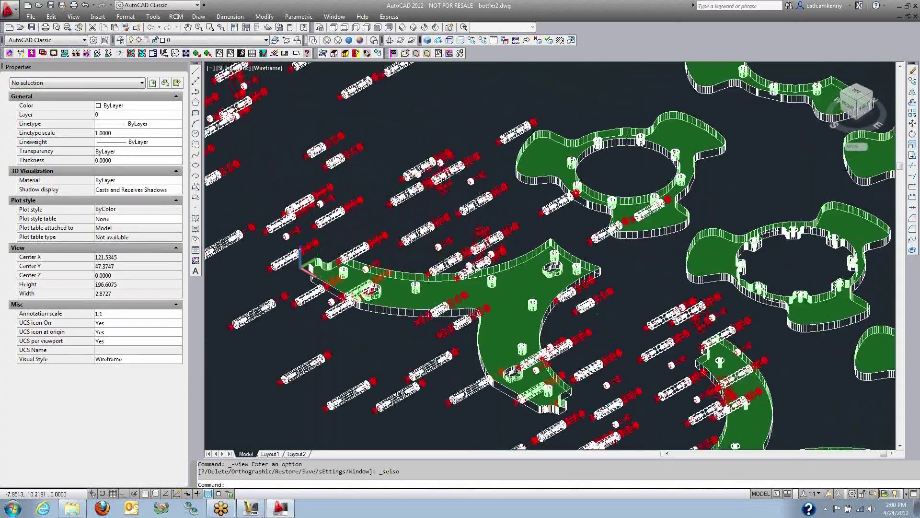
scroll(550, 256, "up", 8)
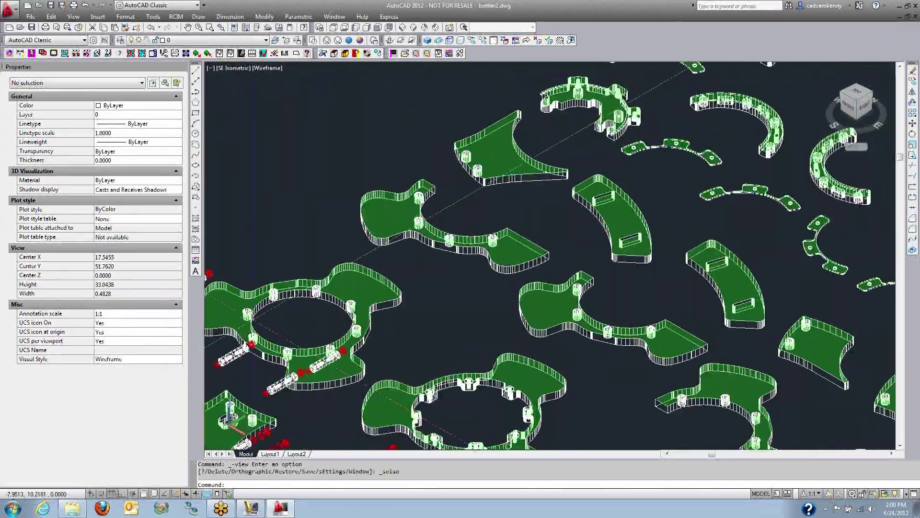
middle_click_drag(479, 216, 418, 268)
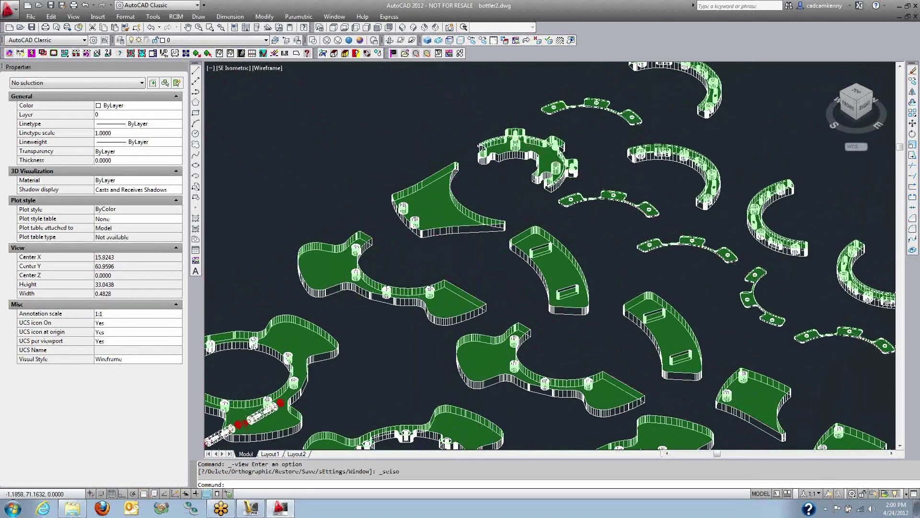
scroll(493, 124, "up", 5)
middle_click_drag(493, 125, 385, 194)
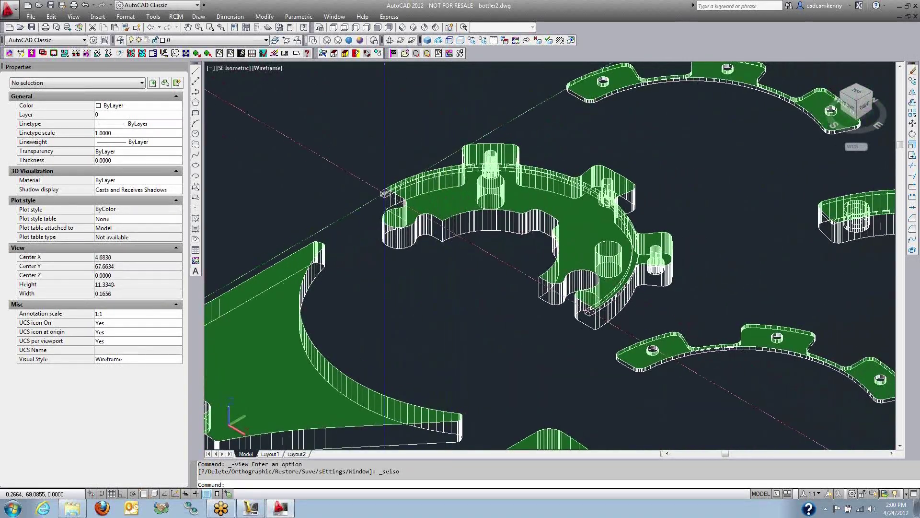
scroll(381, 196, "up", 2)
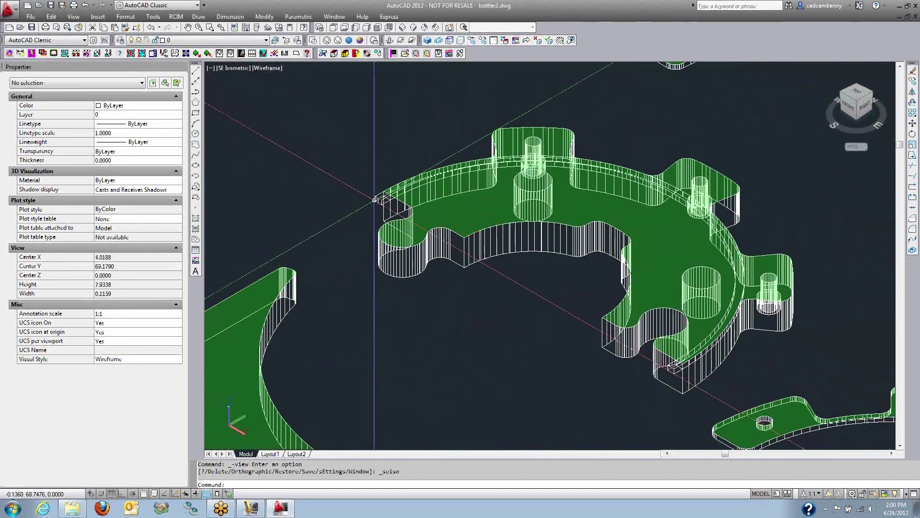
Step: Set PICKSTYLE to 0 to turn off group selection
type("setvar")
key("Return")
type("pickstyle")
key("Return")
type("0")
key("Return")
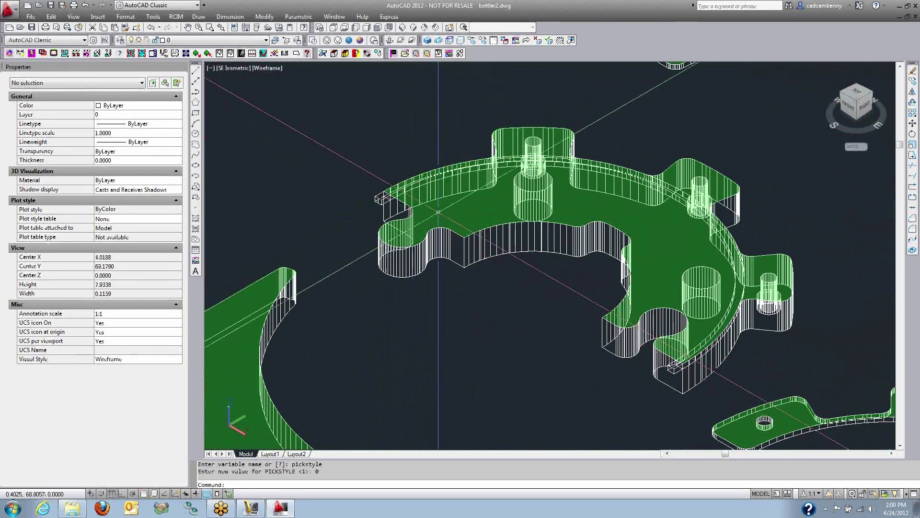
type("m")
key("Return")
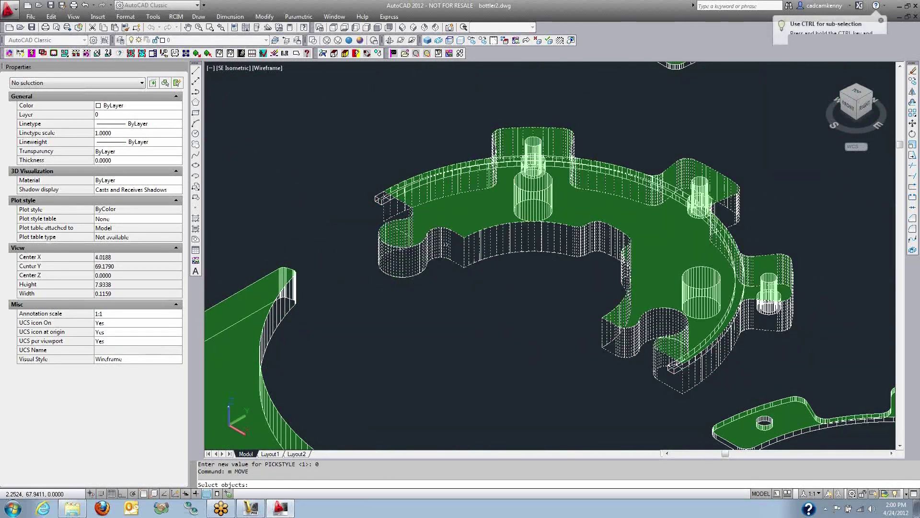
Step: Move the grey gear solid to the upper left, move the green gear part apart, and shade Realistic
left_click(449, 243)
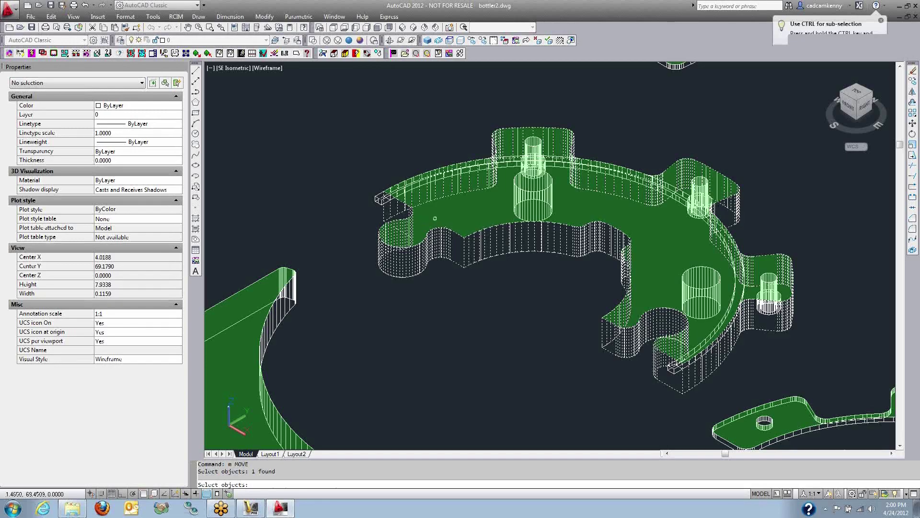
scroll(496, 283, "down", 5)
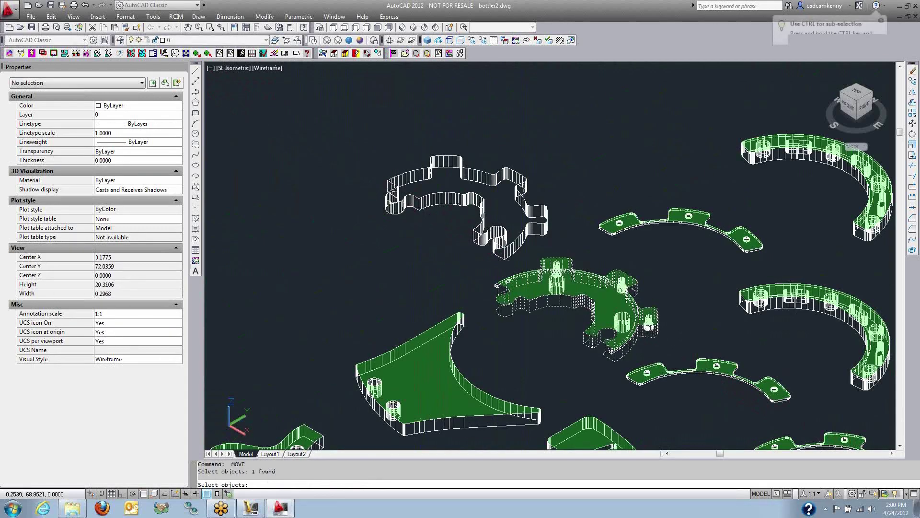
left_click(540, 283)
left_click(283, 218)
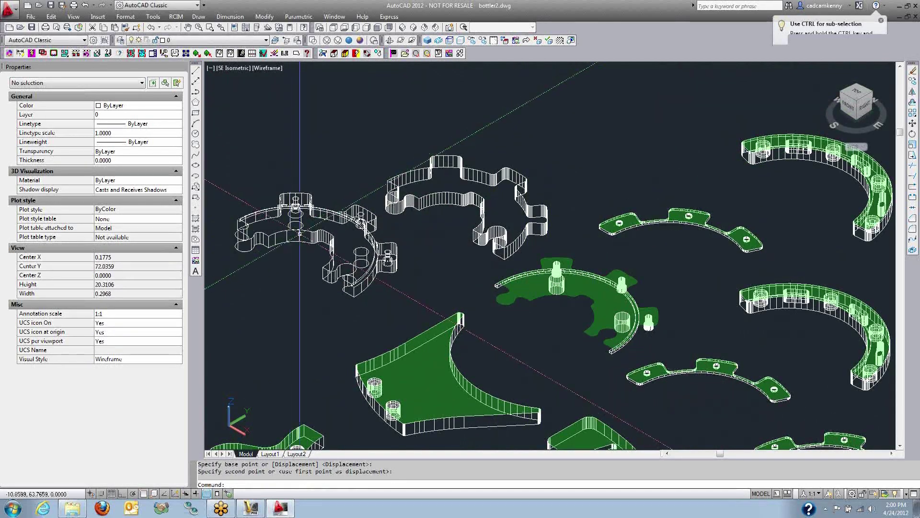
key("Return")
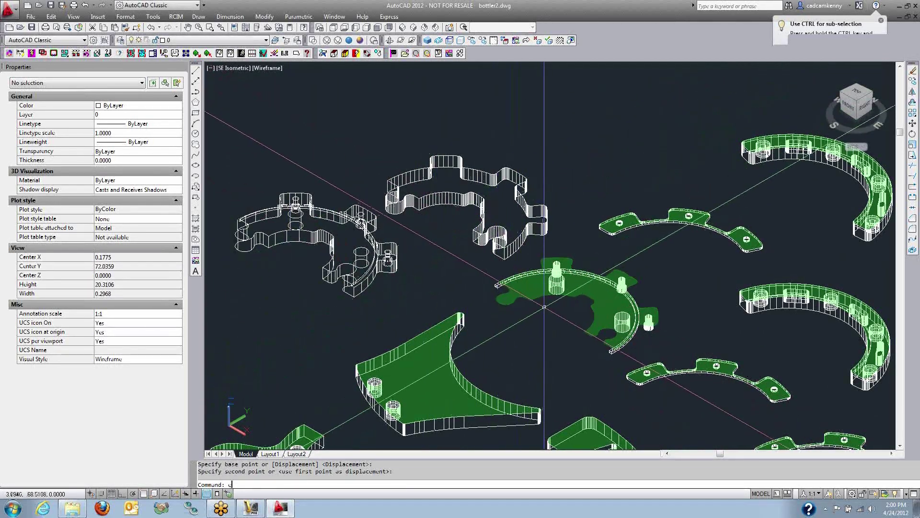
left_click(547, 288)
key("Return")
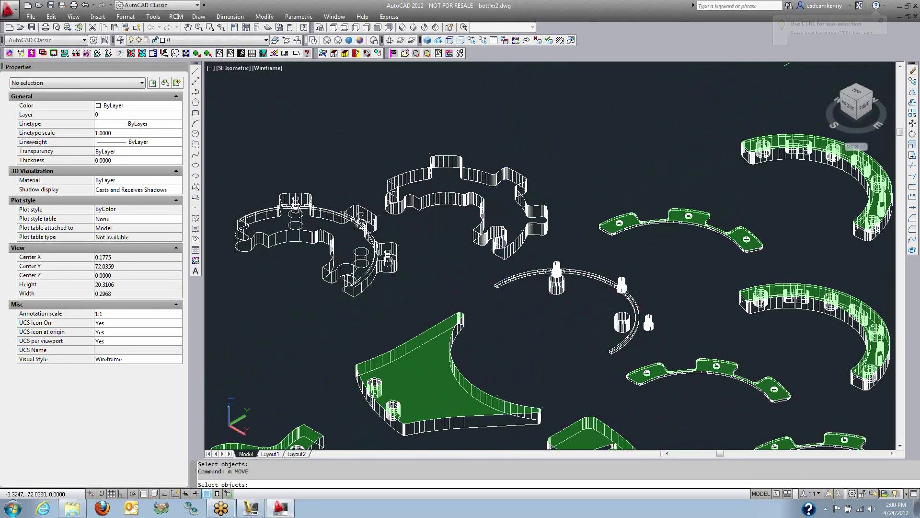
left_click(501, 229)
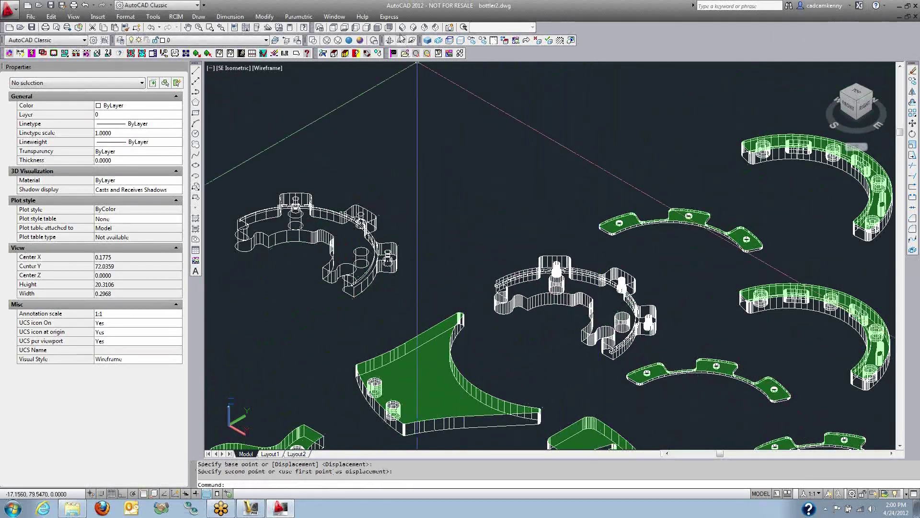
left_click(349, 41)
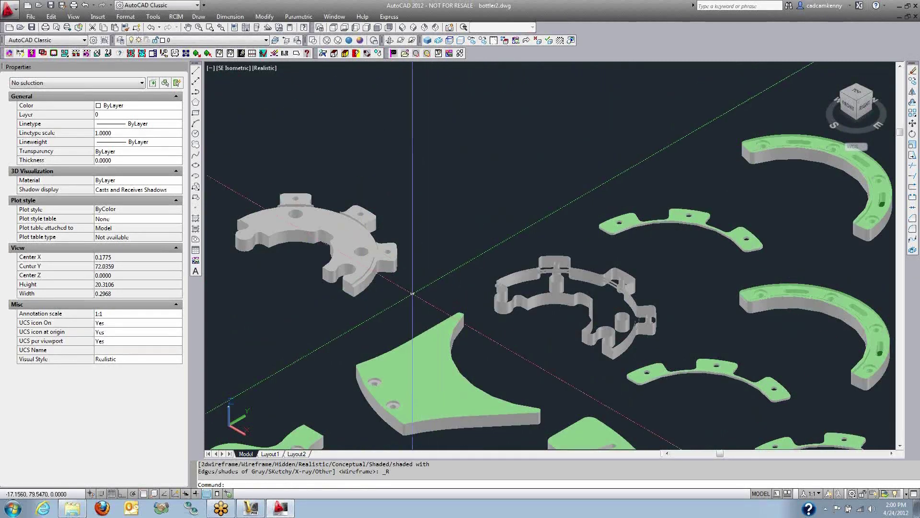
Step: Zoom and pan in on the central hollowed parts to inspect them
scroll(487, 309, "up", 3)
middle_click_drag(487, 310, 325, 215)
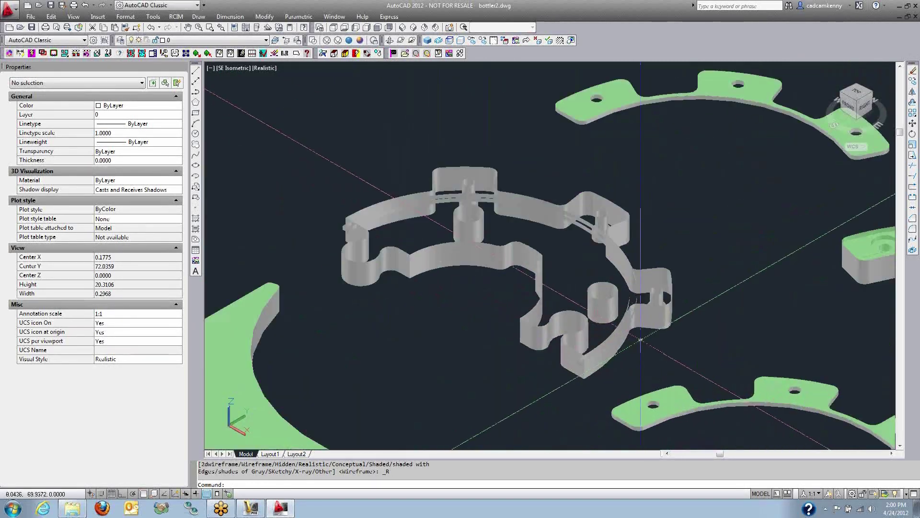
scroll(551, 254, "down", 4)
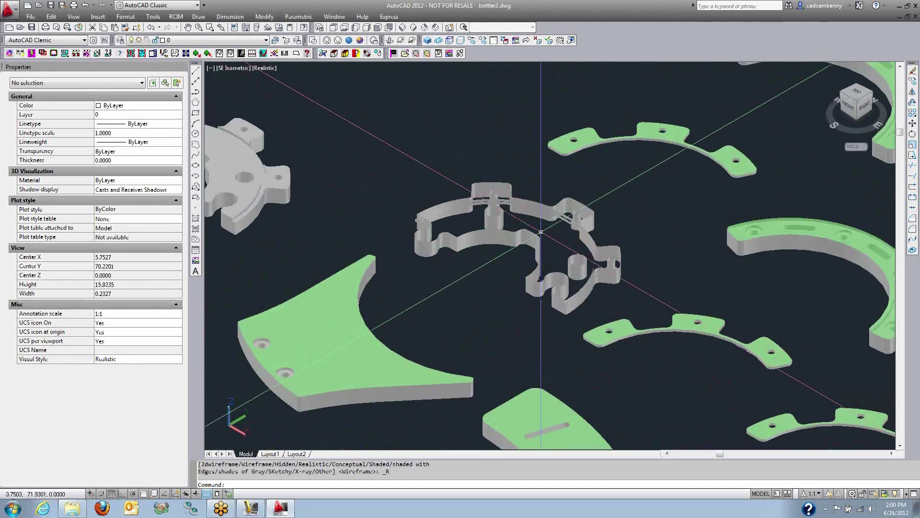
scroll(589, 246, "up", 2)
middle_click_drag(316, 321, 326, 288)
Step: Erase the green part overlay from the fan-shaped piece
type("e")
key("Return")
left_click(376, 312)
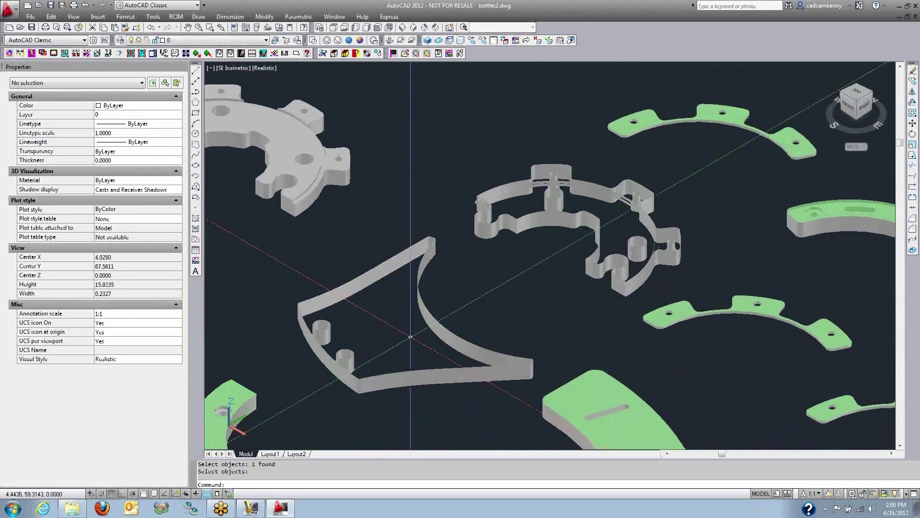
scroll(335, 350, "up", 5)
scroll(321, 344, "down", 3)
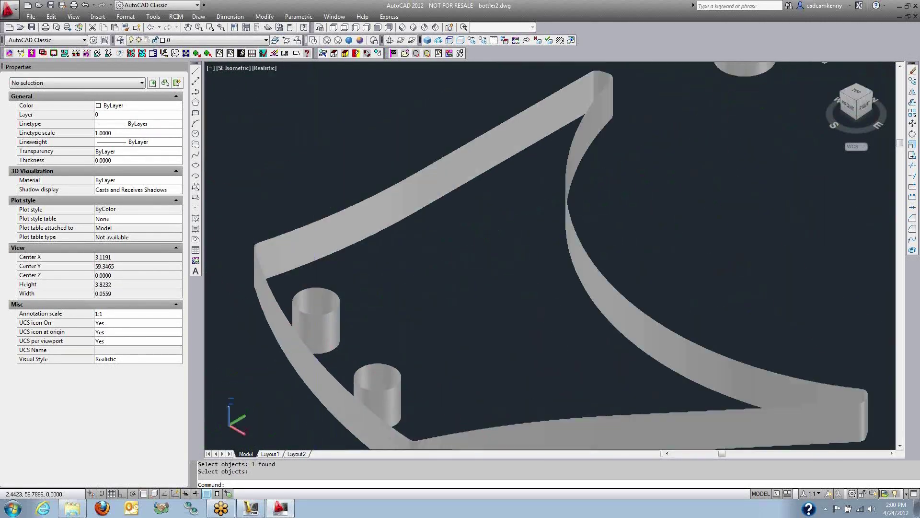
scroll(319, 342, "down", 3)
scroll(531, 260, "up", 2)
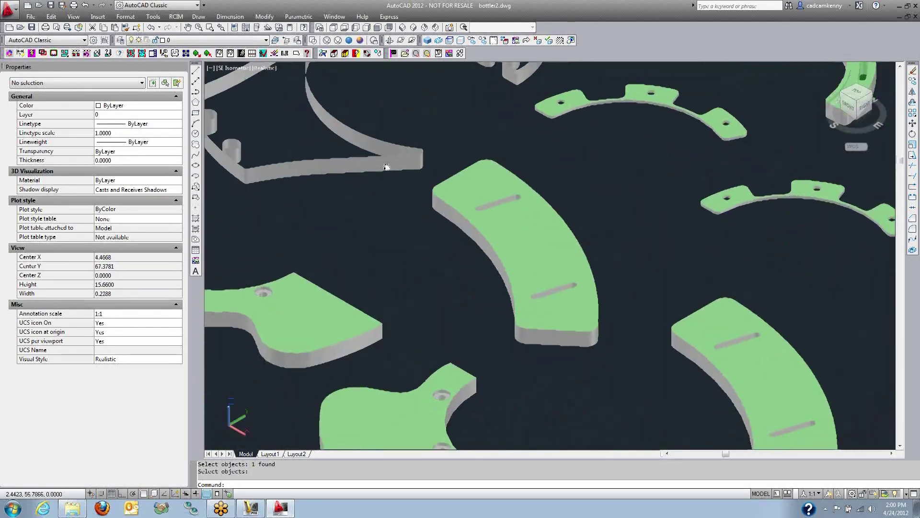
key("Return")
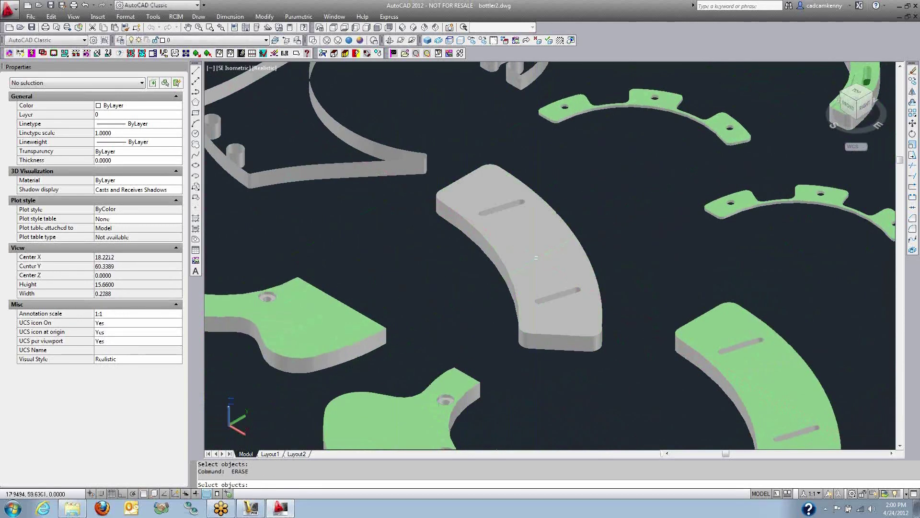
Step: Erase the curved part's top face, confirm its wall and slot outlines are 0.75 thick, then undo
key("Return")
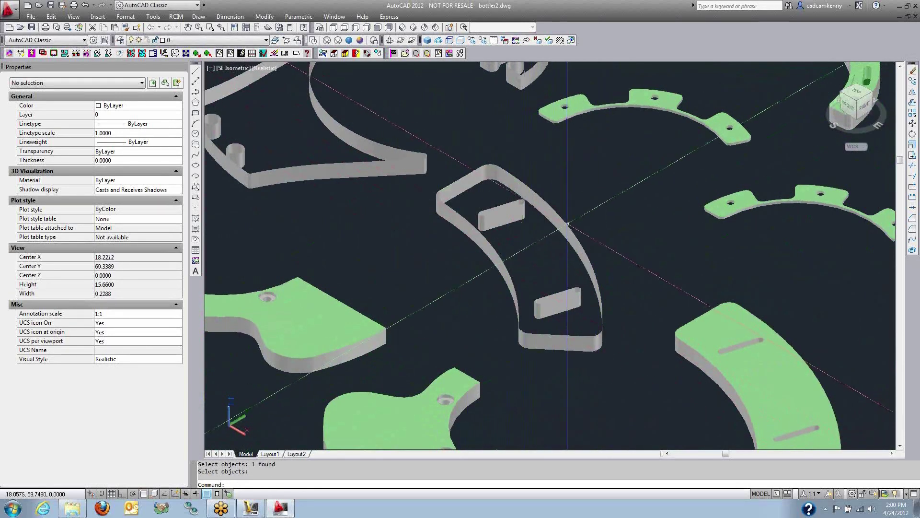
left_click(500, 210)
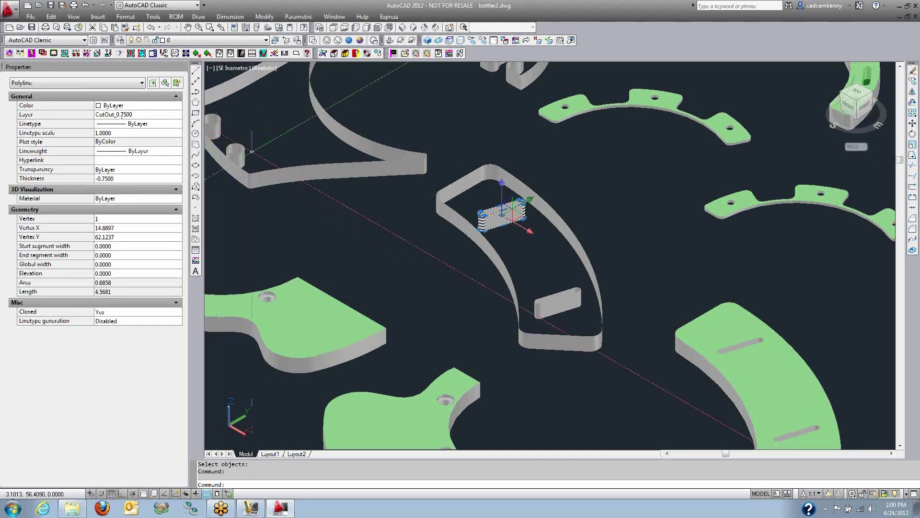
key("Escape")
key("Escape")
left_click(552, 218)
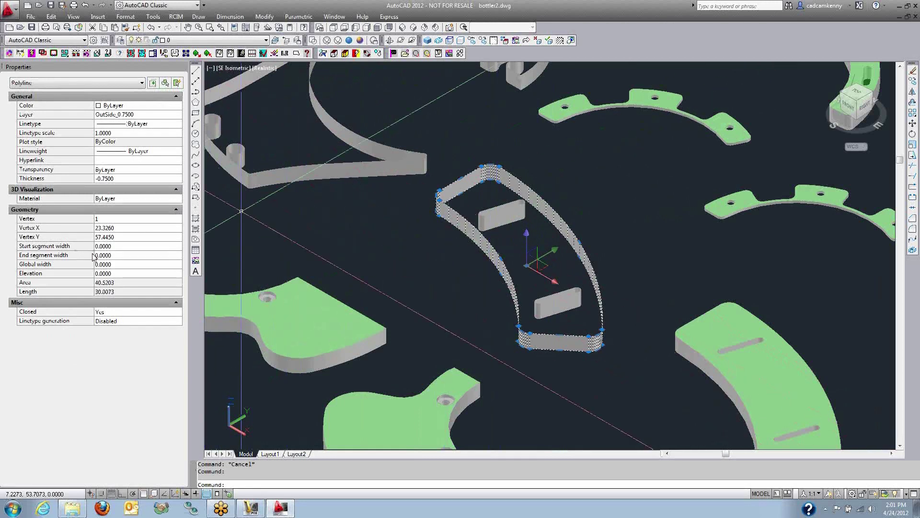
left_click(89, 179)
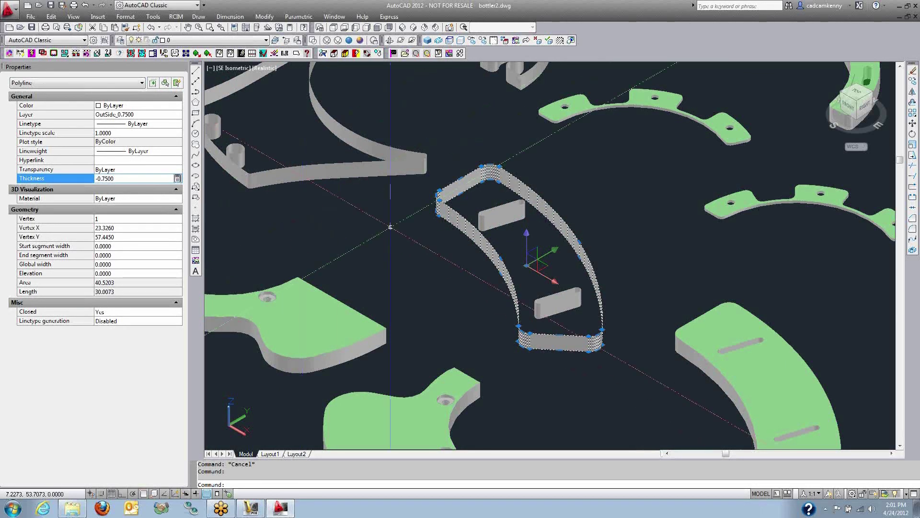
key("Escape")
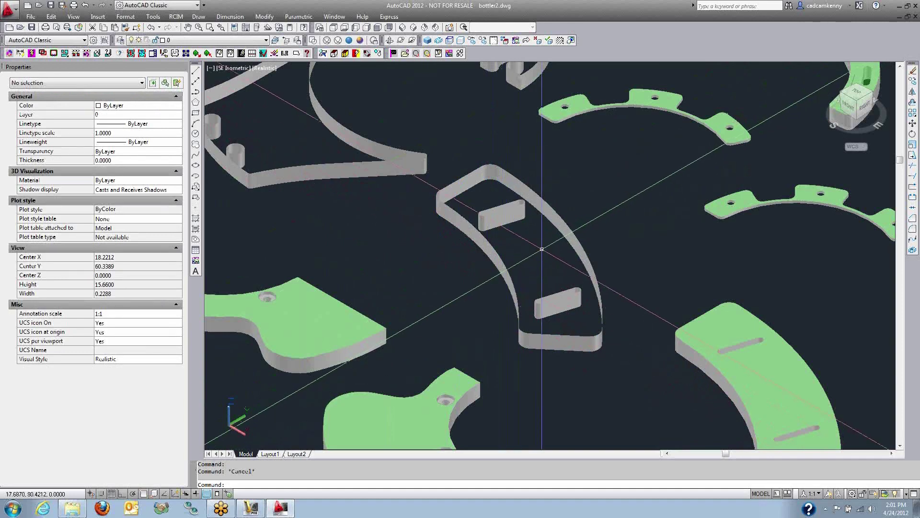
key("ctrl+z")
key("ctrl+z")
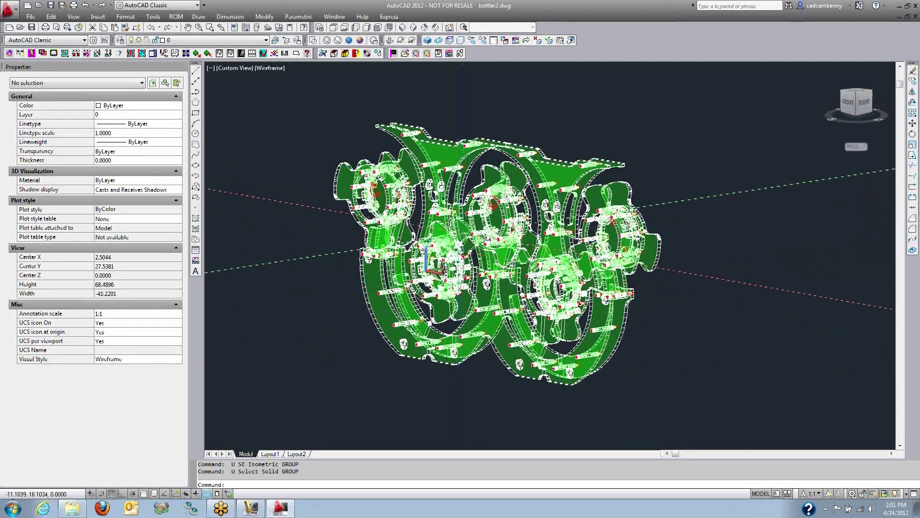
Step: Switch to Hidden visual style and generate the Router-CIM cut list with option C
left_click(337, 40)
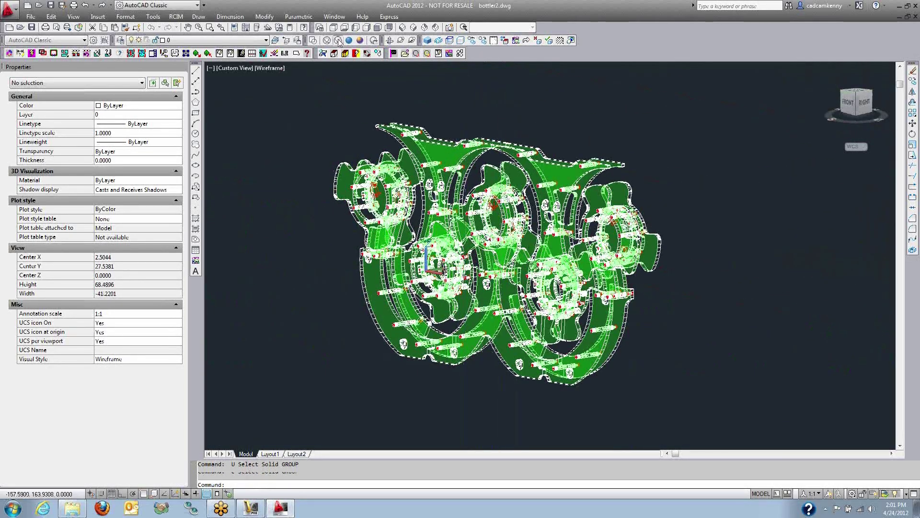
left_click(427, 41)
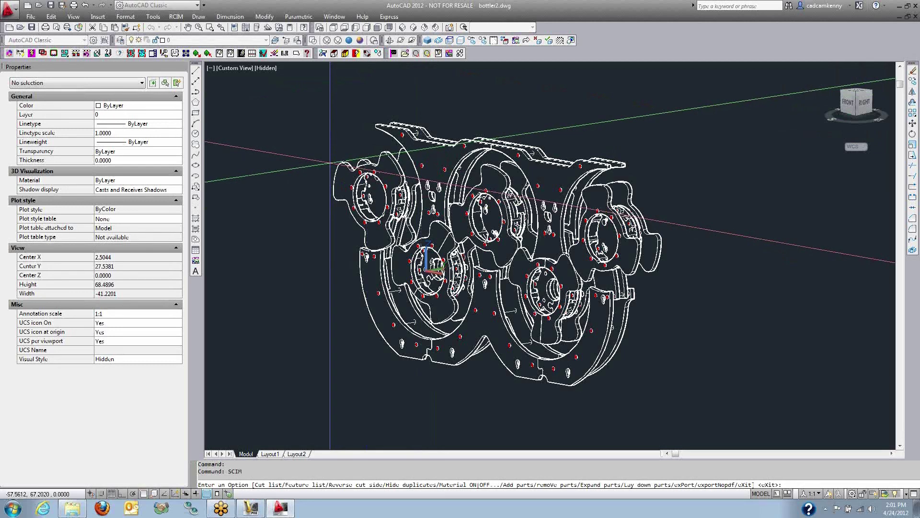
type("c")
key("Return")
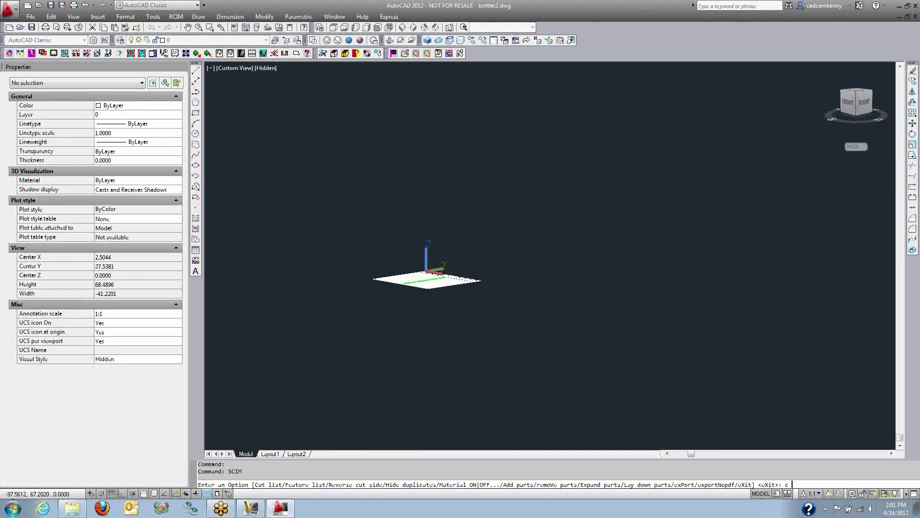
key("Return")
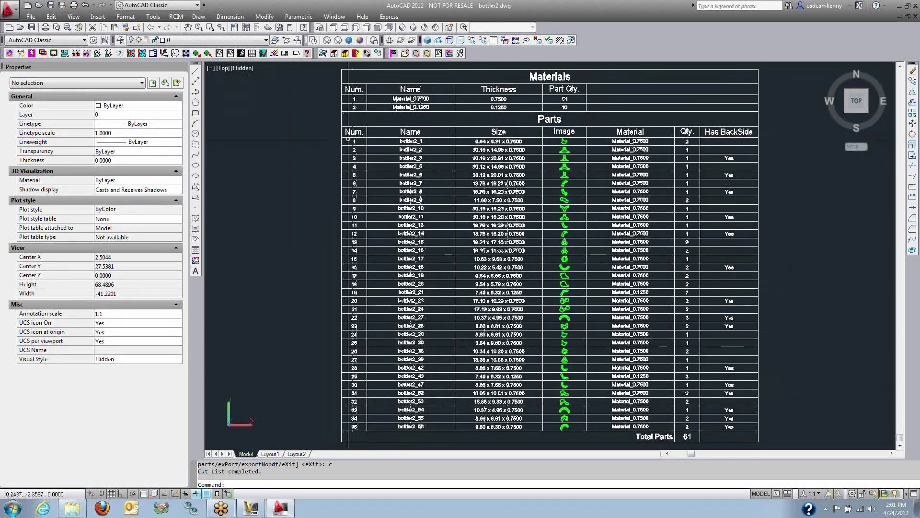
Step: Dismiss the 61-part cut list table and return to the numbered 3D model
left_click(428, 41)
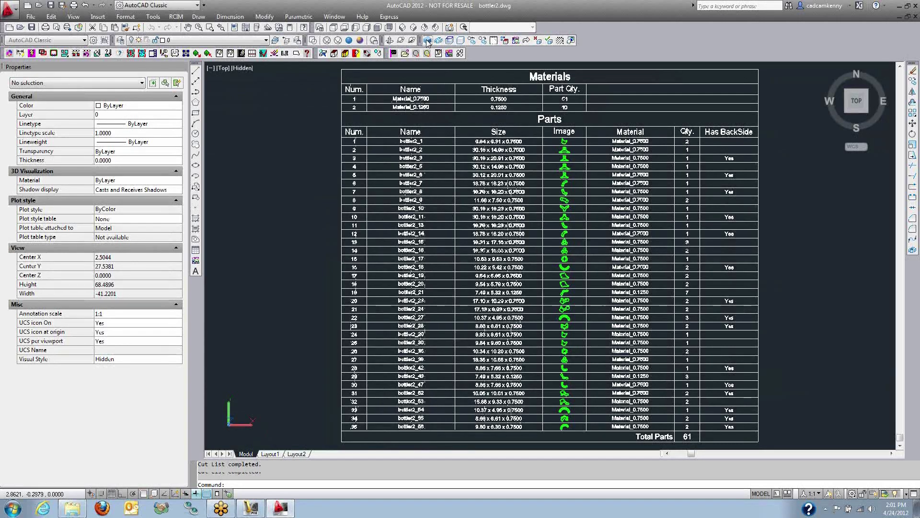
left_click(393, 53)
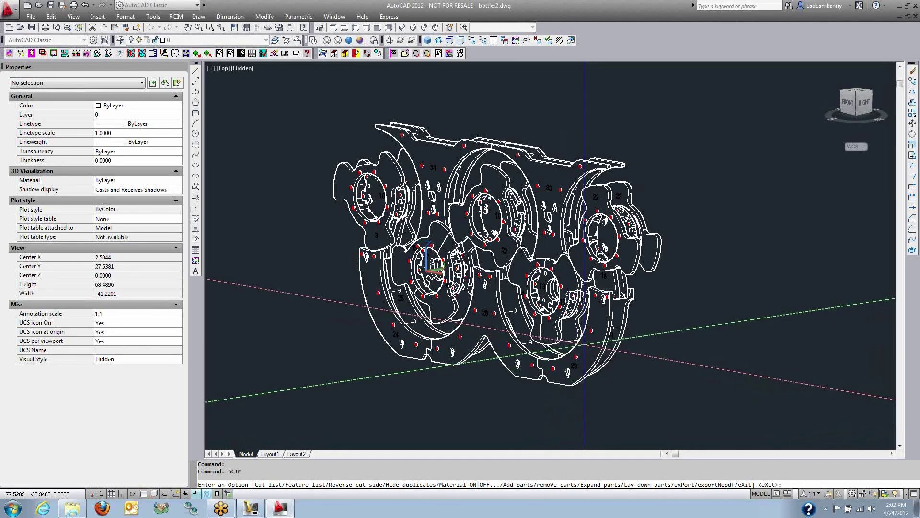
Step: Use SCIM's E option to expand the bottler parts apart with numbered labels
type("e")
key("Return")
key("Return")
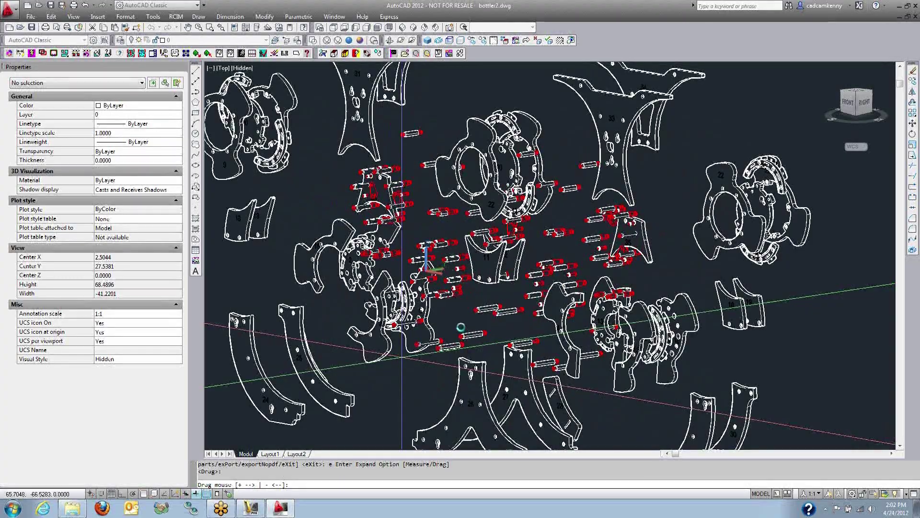
key("Escape")
Step: Tilt and pan the view over the exploded parts, then rerun SCIM choosing export
middle_click_drag(455, 325, 456, 230, "shift")
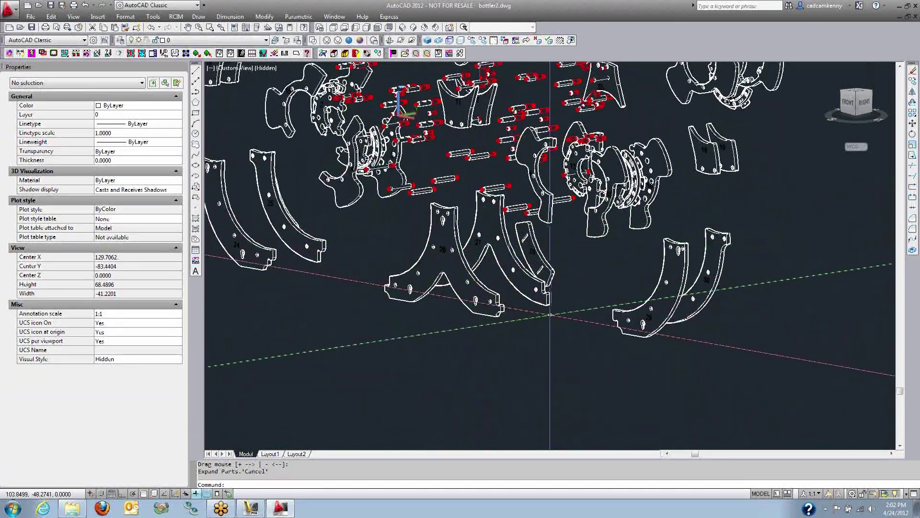
mouse_move(329, 254)
middle_mouse_down()
mouse_move(417, 326)
mouse_move(490, 355)
middle_mouse_up()
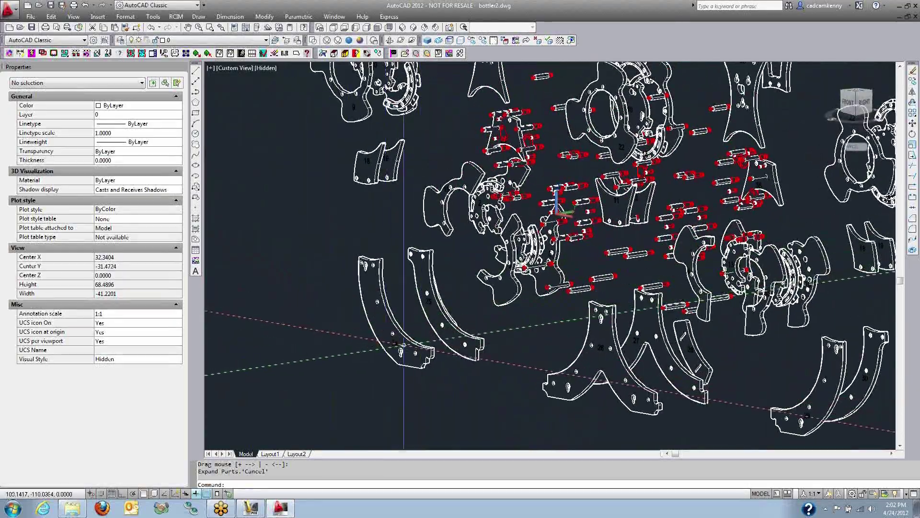
middle_click_drag(354, 222, 293, 312)
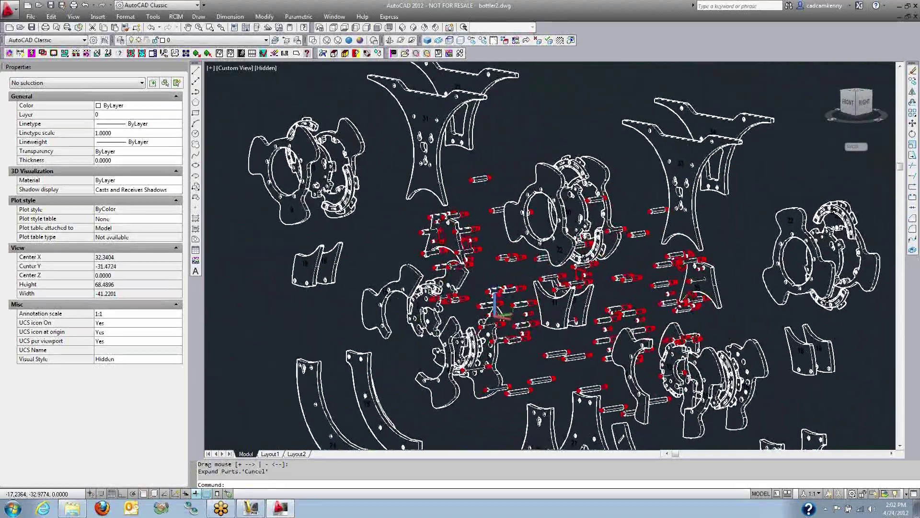
left_click(427, 41)
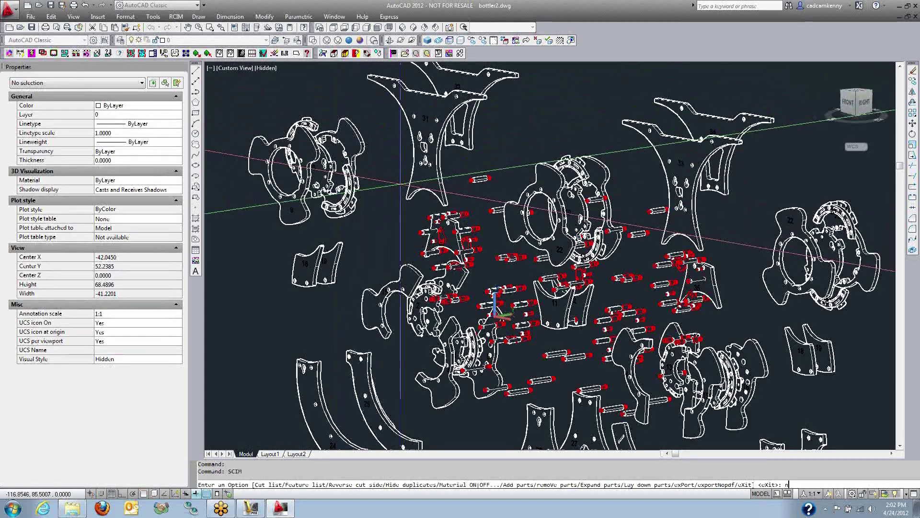
key("Return")
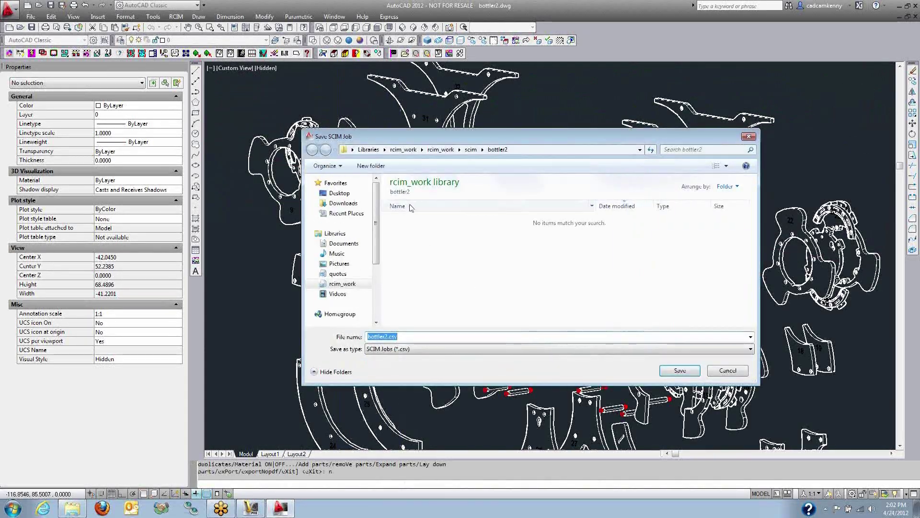
Step: Save the job as bottler2.csv (35 parts, 432 features) and quit AutoCAD without saving
left_click(684, 372)
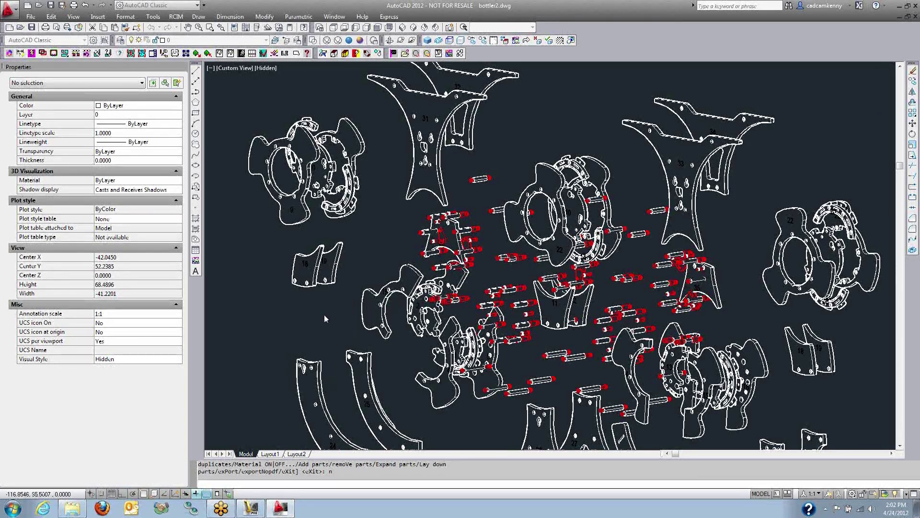
left_click(916, 6)
left_click(477, 273)
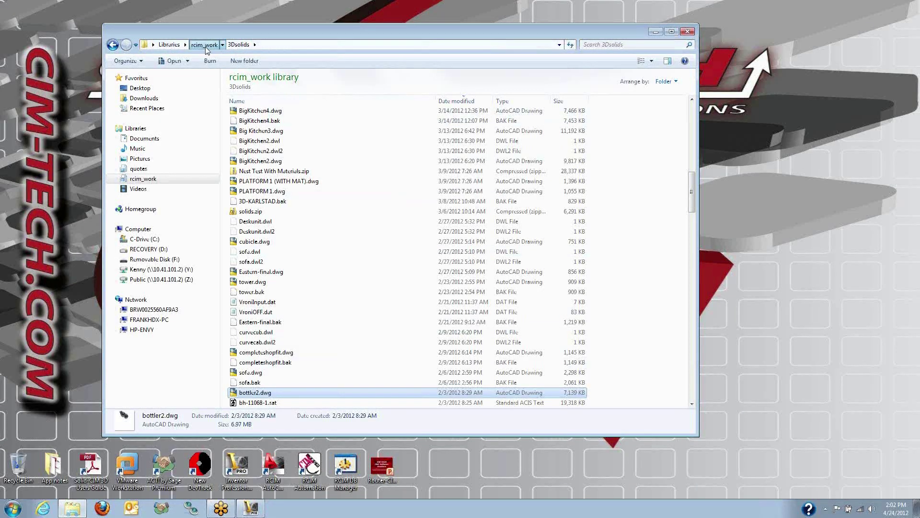
Step: Send rcim_work > scim > bottler2 > bottler2.csv to Router-CIM Automation Suite for cutting
left_click(205, 47)
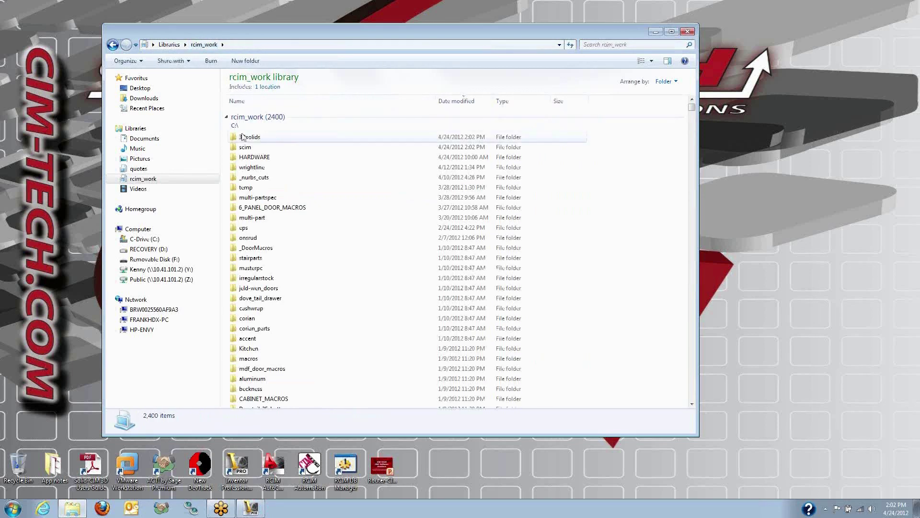
double_click(247, 147)
double_click(256, 119)
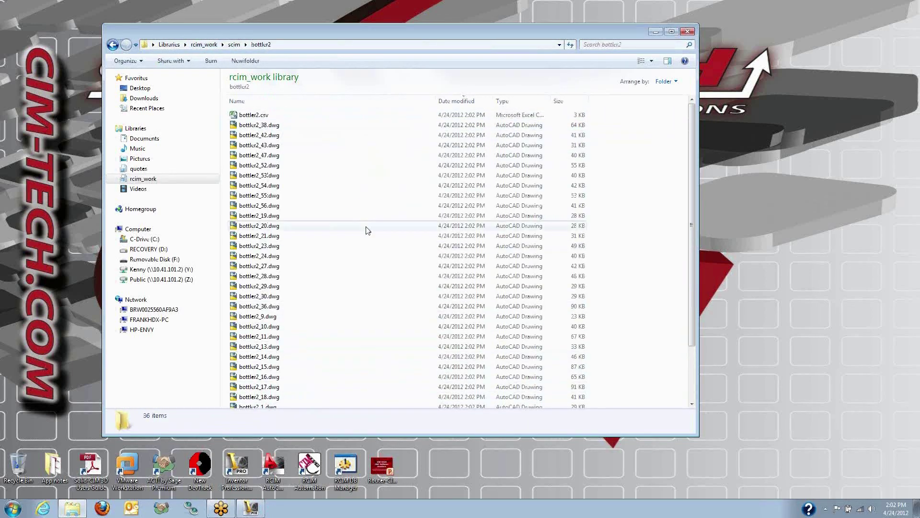
right_click(254, 119)
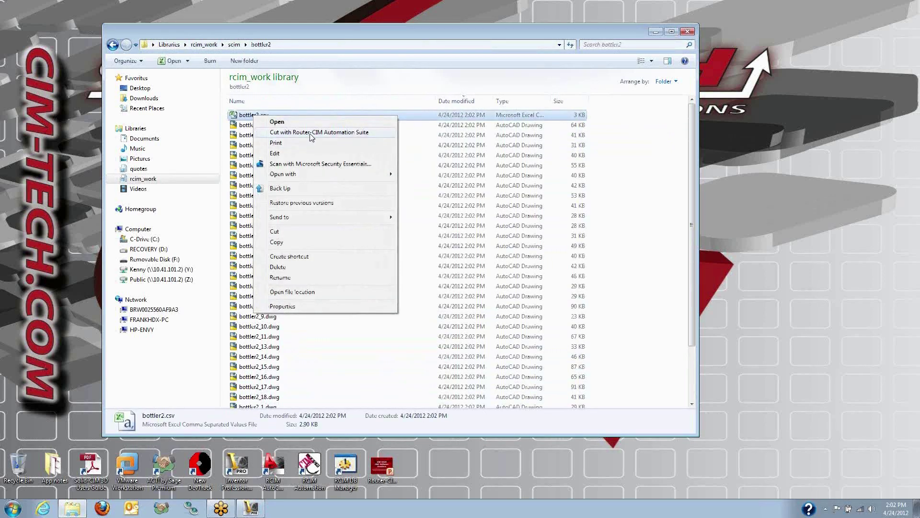
left_click(310, 137)
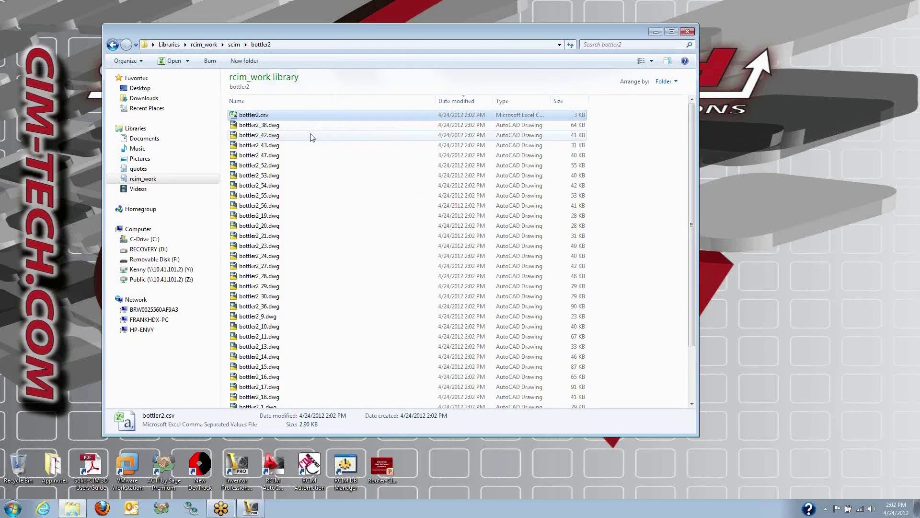
left_click(656, 31)
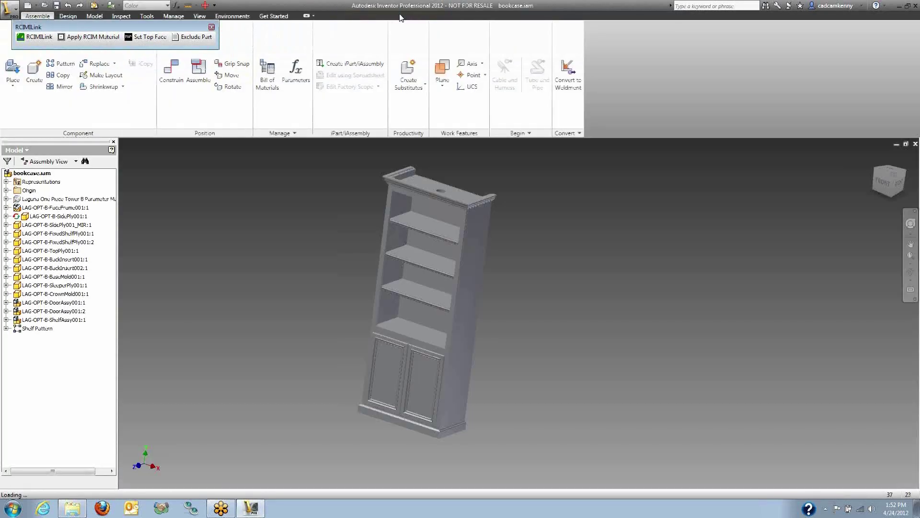
Step: Start Solid-CIM 3D feature recognition on the bookcase from the Environments tab's Router-CIM panel
left_click(233, 16)
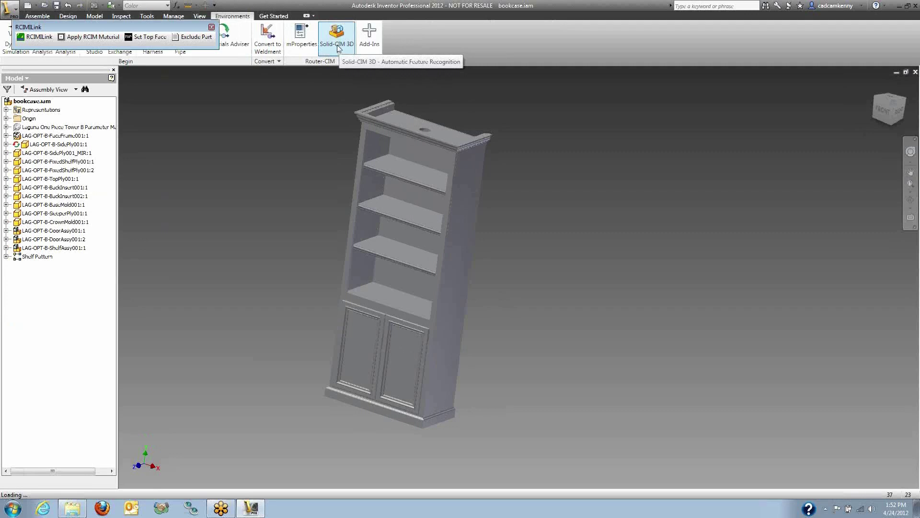
left_click(336, 44)
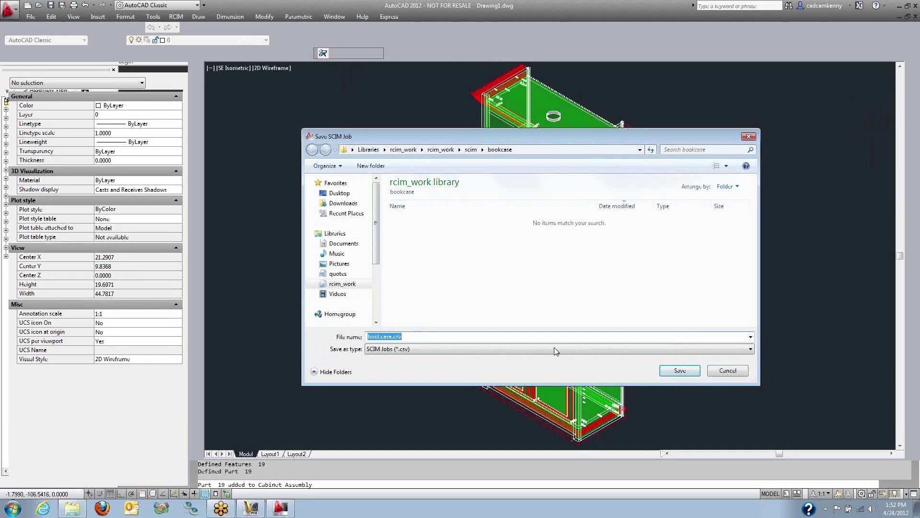
Step: Save the SCIM job as bookcase.csv, then minimize Inventor to show the Bc folder
left_click(680, 371)
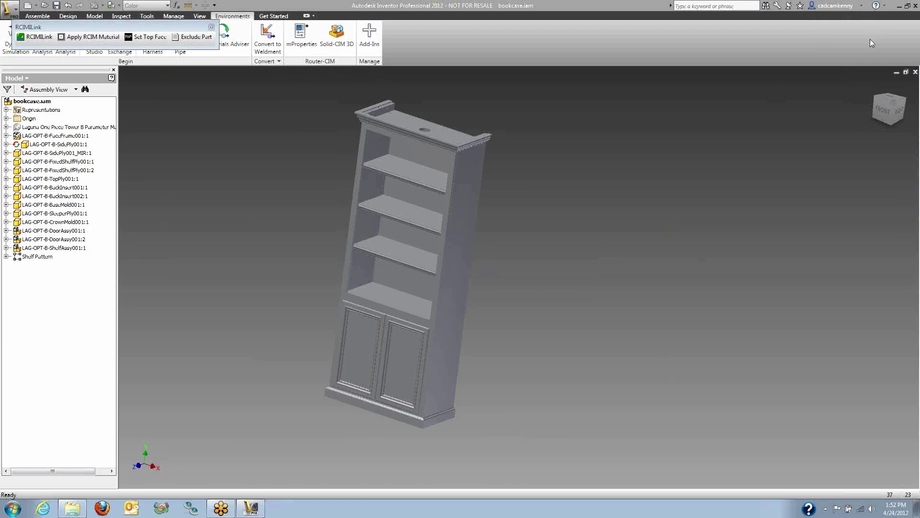
left_click(899, 6)
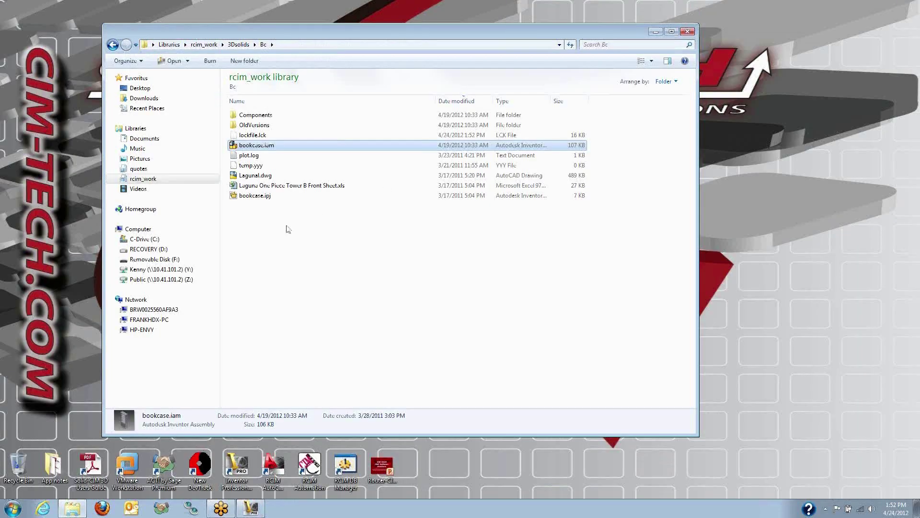
Step: Send rcim_work > scim > bookcase > bookcase.csv to Router-CIM Automation Suite for cutting
left_click(207, 45)
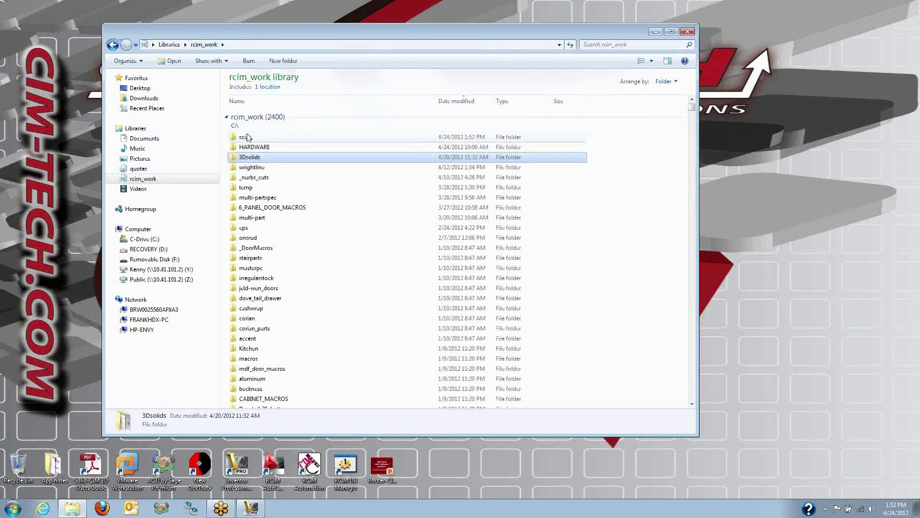
double_click(251, 115)
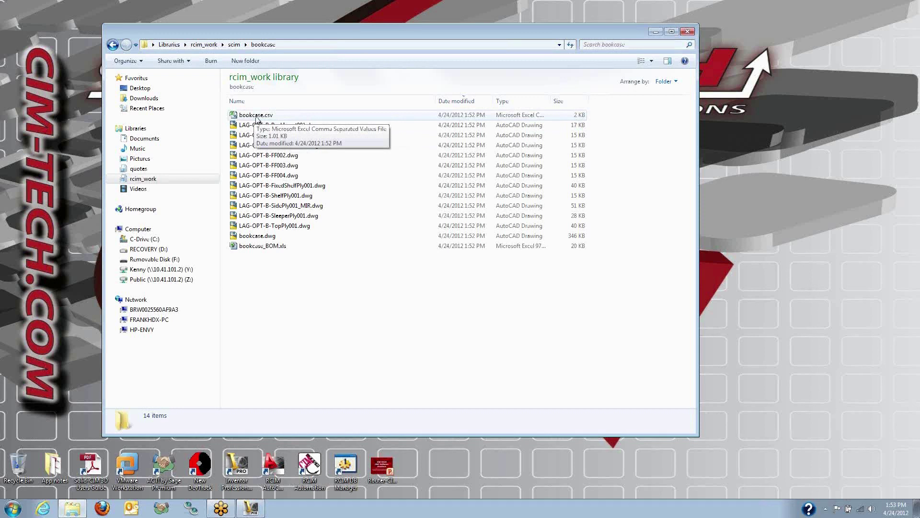
right_click(258, 119)
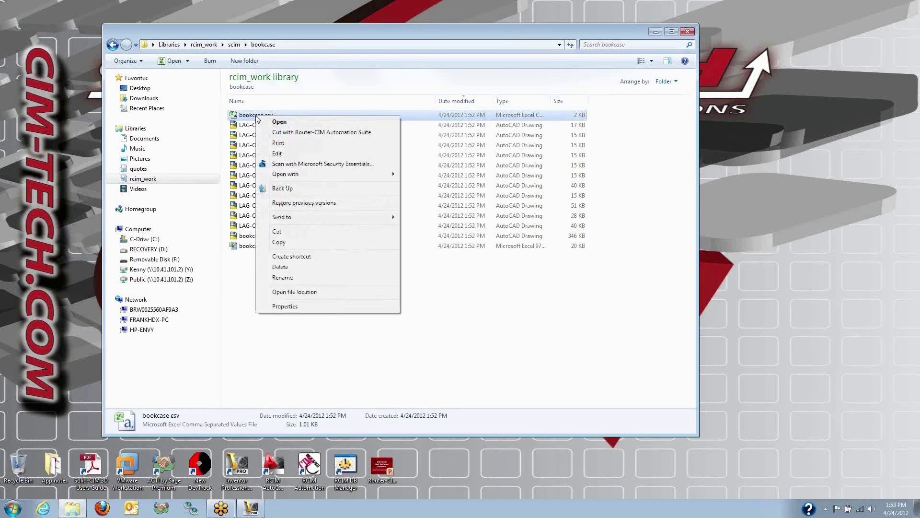
left_click(361, 132)
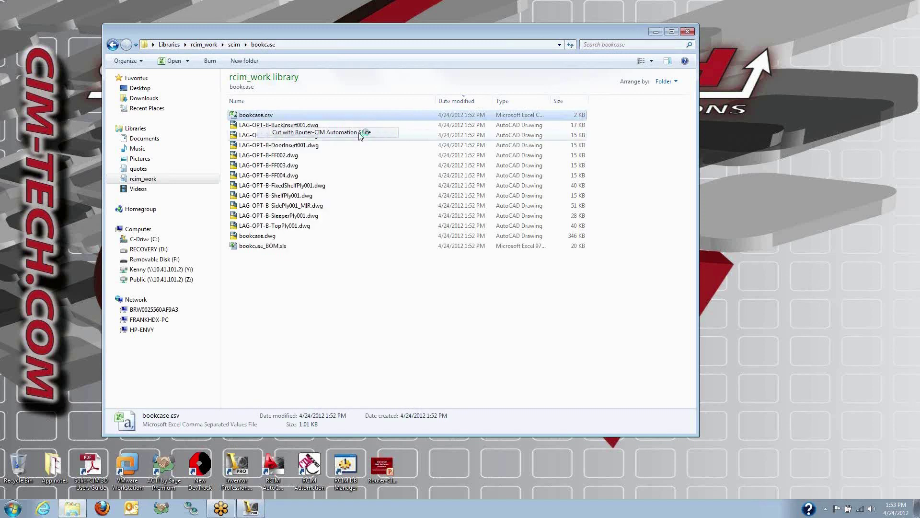
left_click(654, 32)
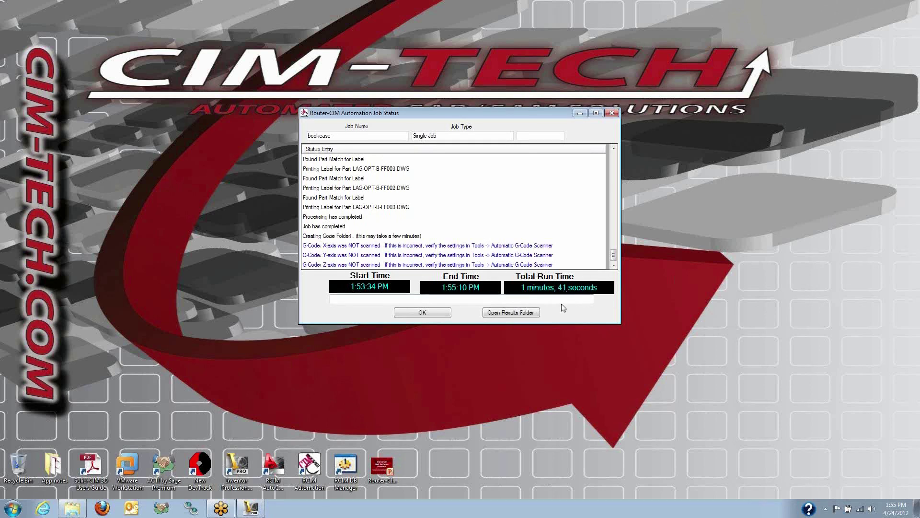
Step: Once the bookcase job completes, open its results folder
left_click(509, 312)
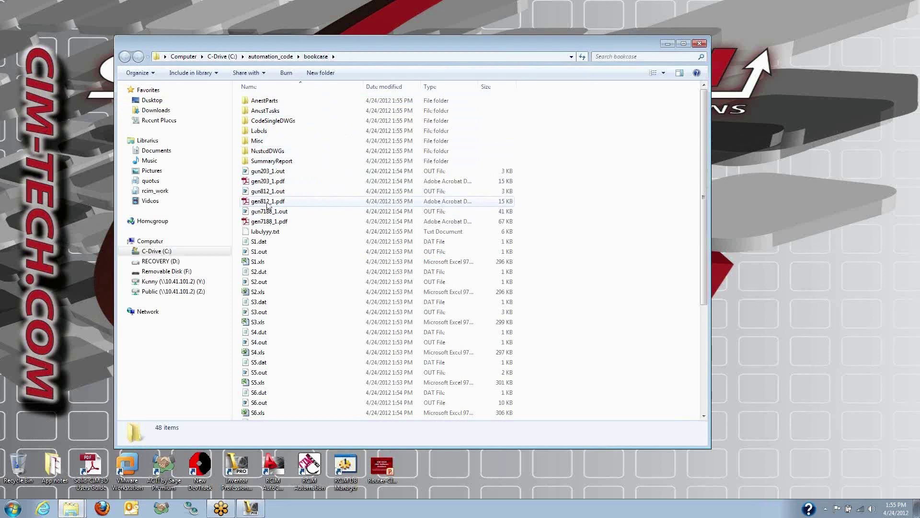
Step: Check the gen7188_1.pdf sheet layout, then open gen812_1.out in MetaCut Utilities
double_click(271, 222)
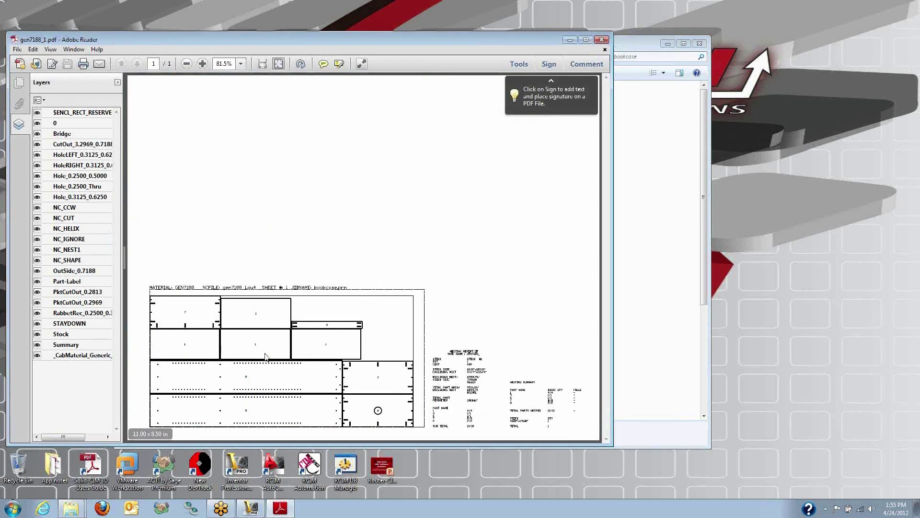
left_click(602, 37)
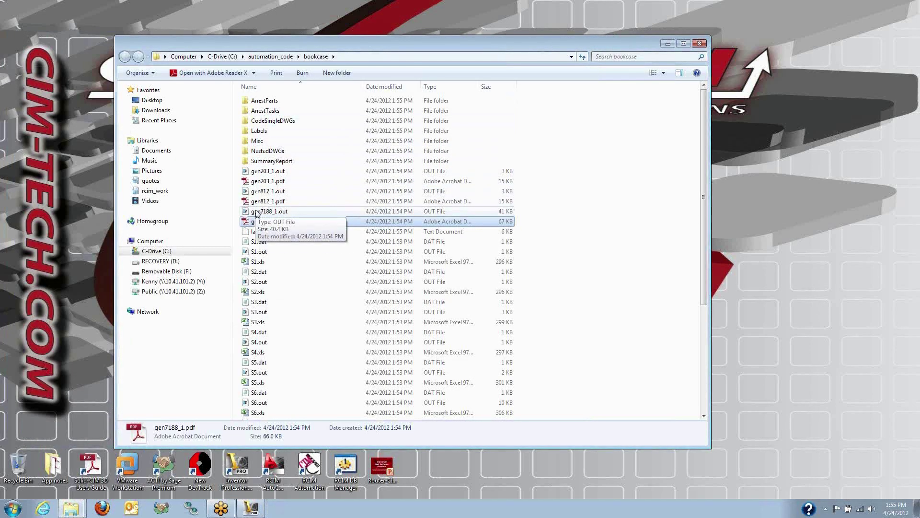
left_click(262, 193)
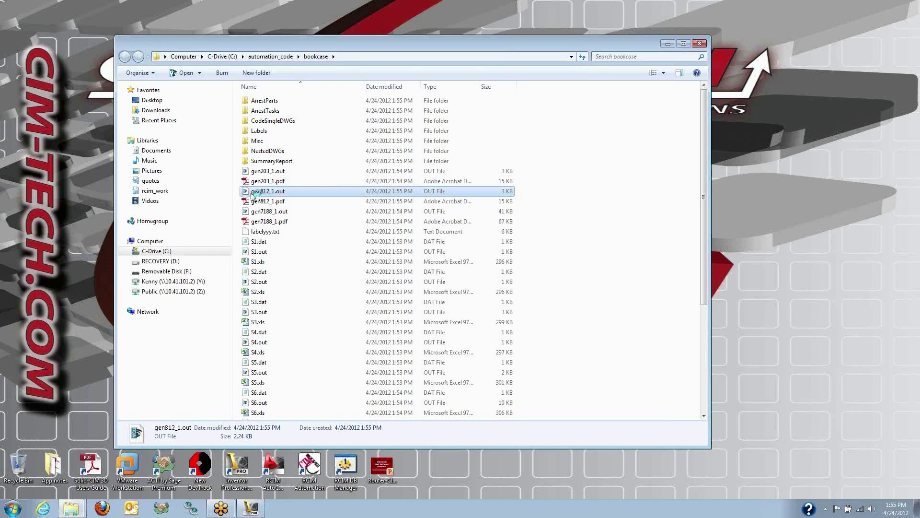
double_click(254, 192)
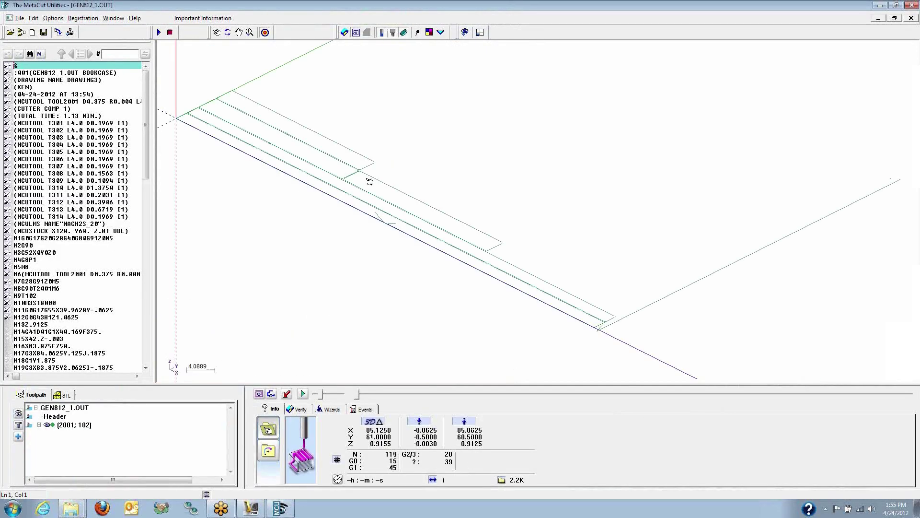
Step: Run a solid Verify simulation of GEN812_1 on the board, rotate to inspect, then close MetaCut
left_click(267, 451)
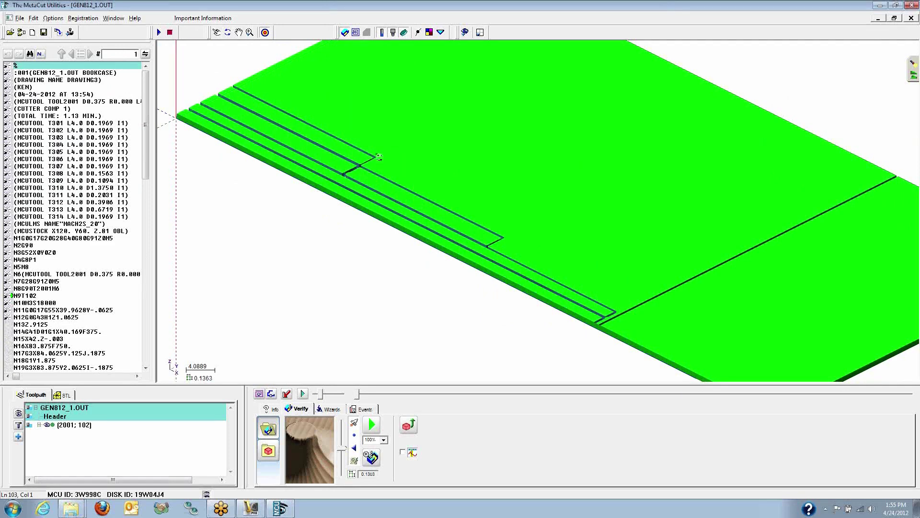
left_click_drag(399, 152, 443, 192)
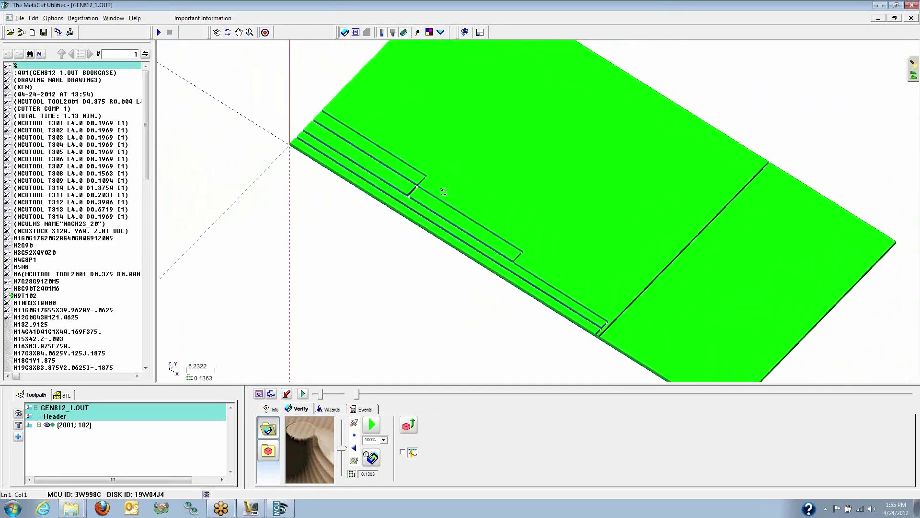
left_click(911, 17)
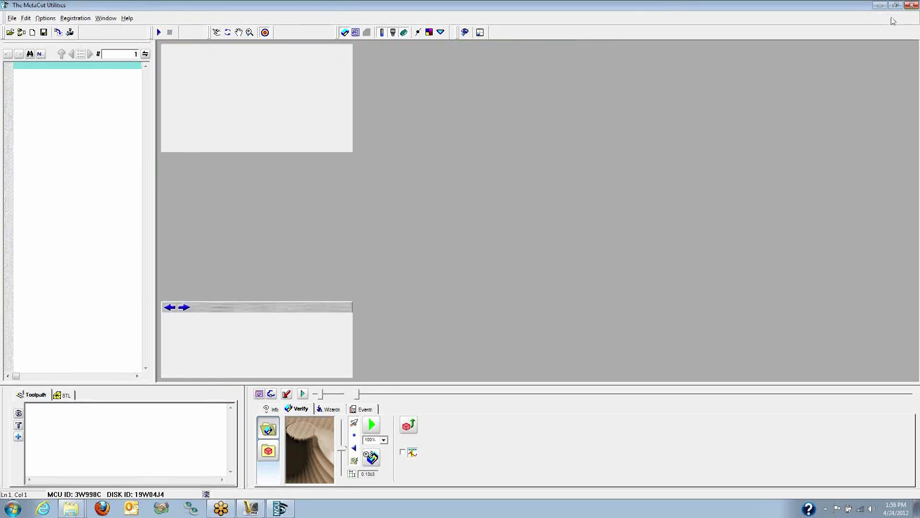
left_click(913, 5)
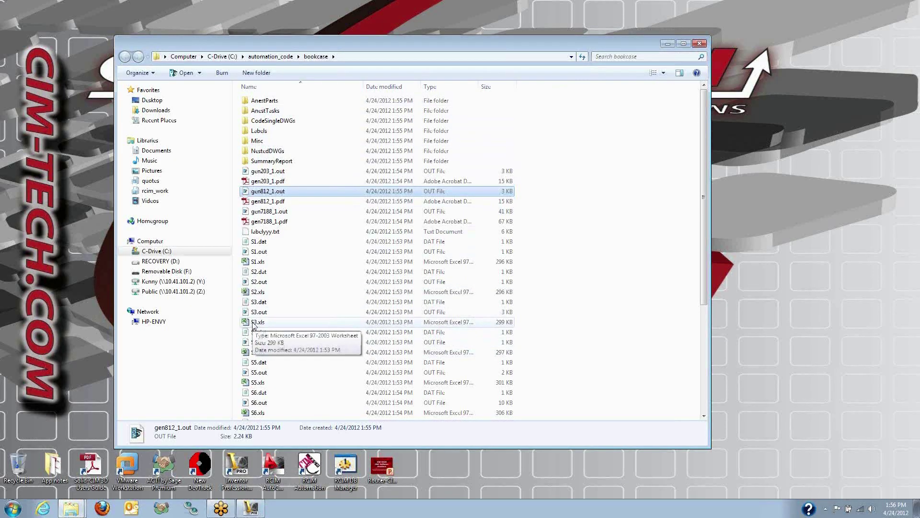
Step: Review the S3.xls tooling summary (55.59 seconds per part), then close Excel
double_click(253, 324)
scroll(644, 398, "down", 2)
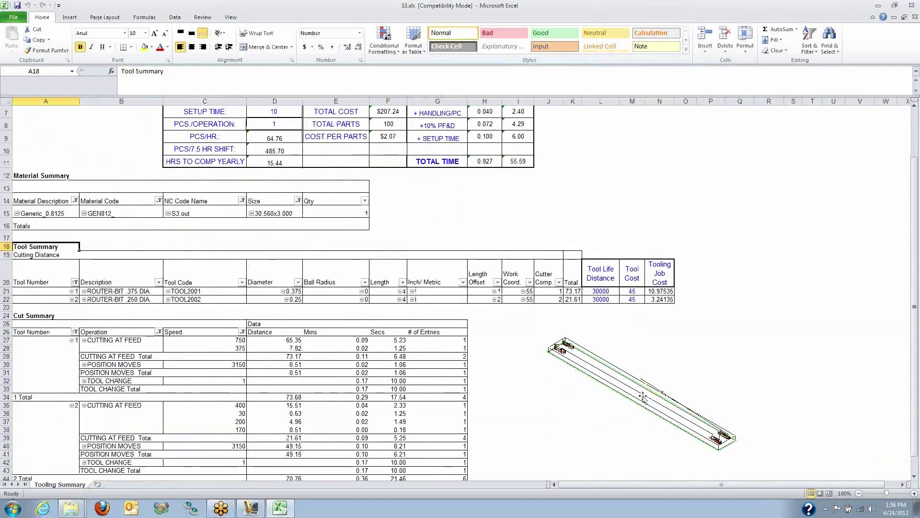
scroll(652, 424, "up", 1)
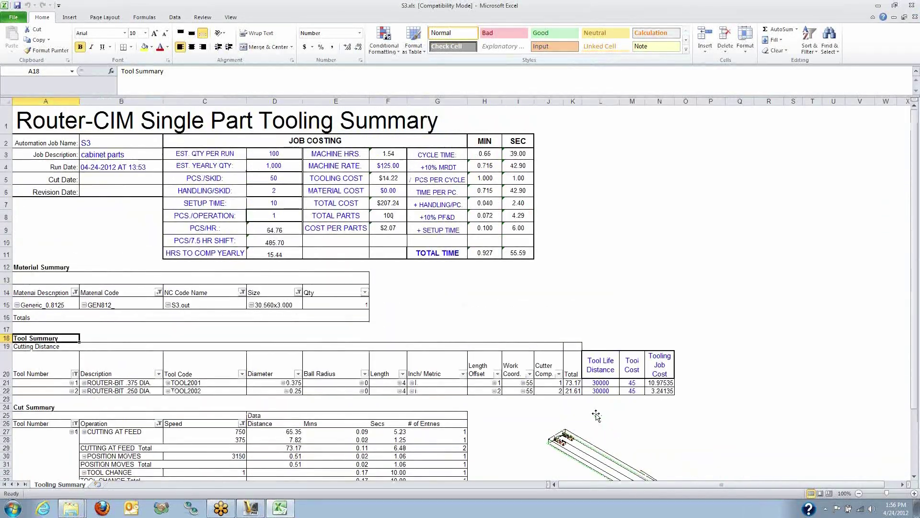
scroll(592, 414, "up", 1)
scroll(438, 192, "down", 2)
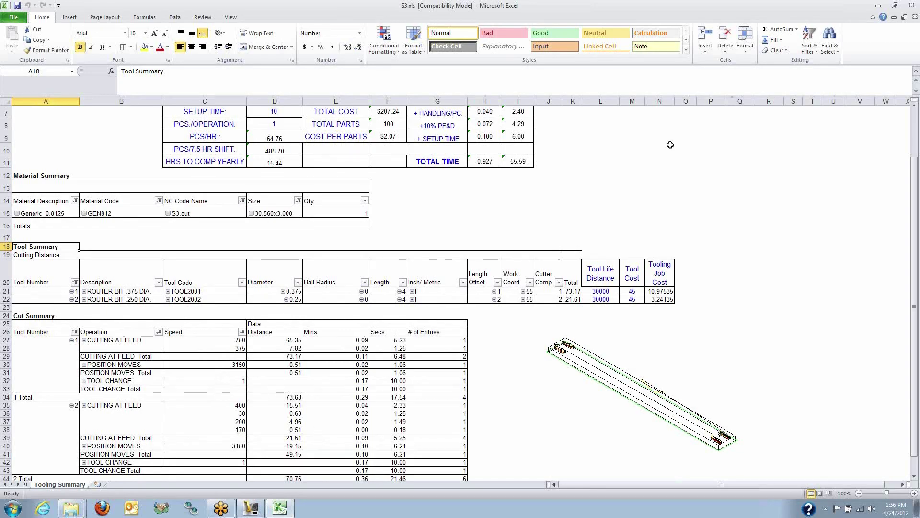
left_click(912, 5)
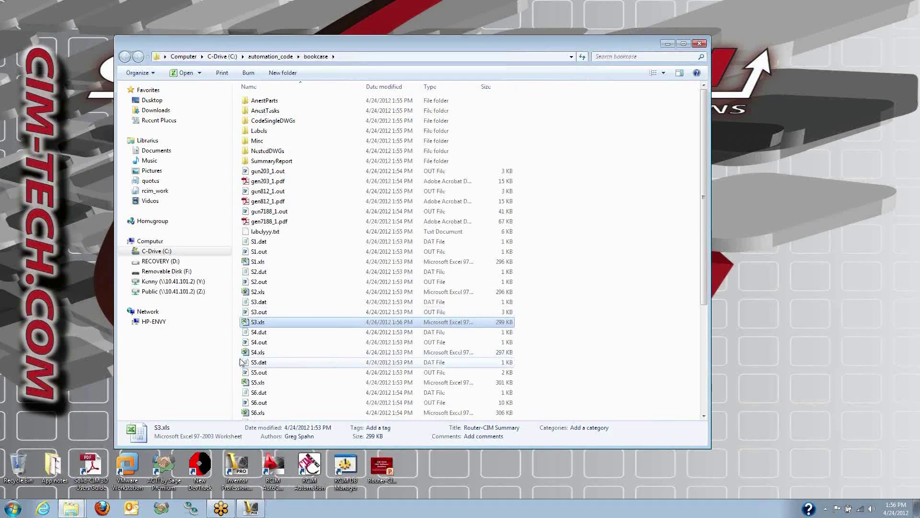
Step: Preview the S3.out toolpath in MetaCut Utilities, close it, and open the NestedDWGs folder
double_click(258, 312)
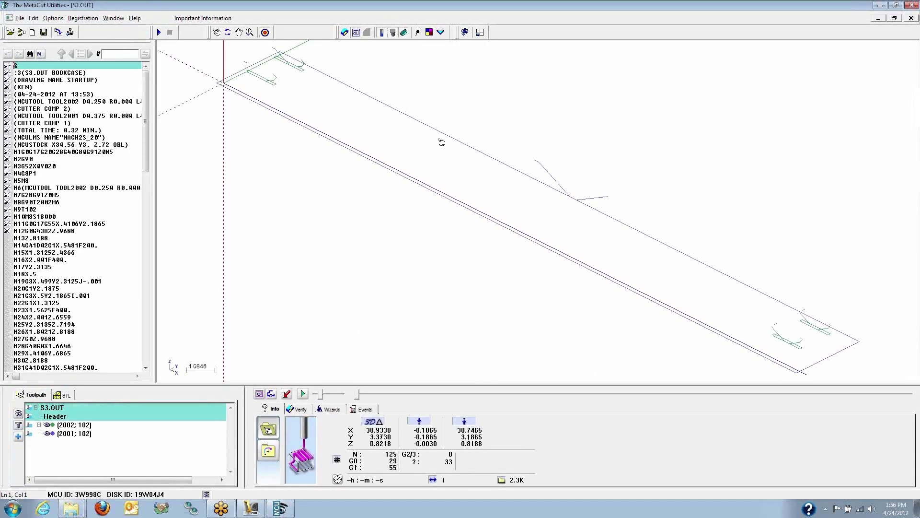
left_click(911, 18)
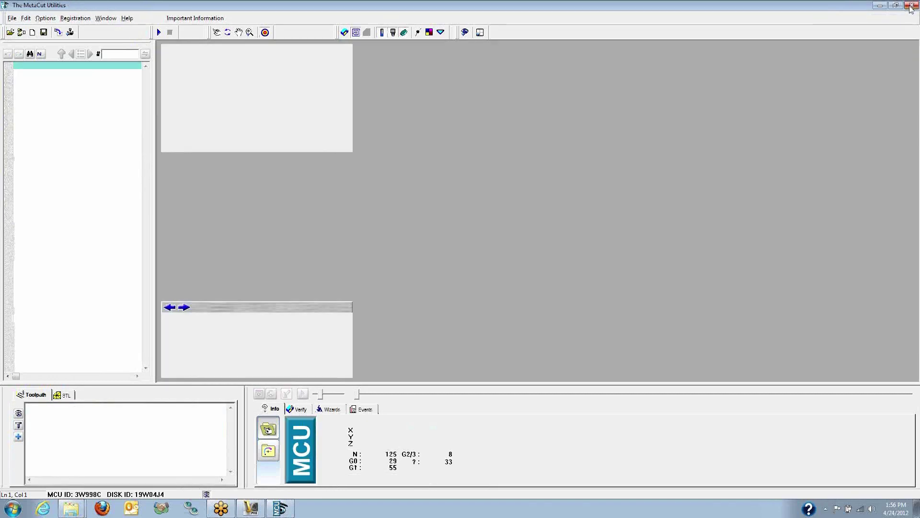
left_click(910, 6)
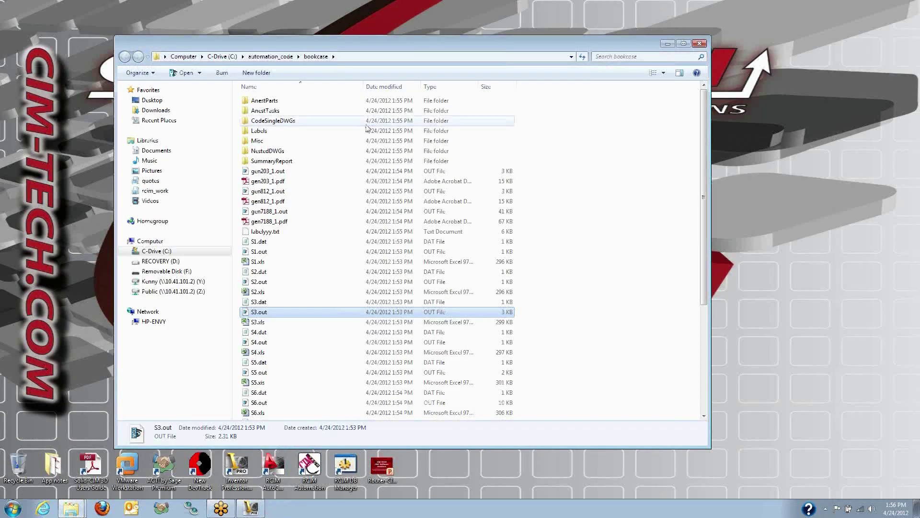
double_click(261, 146)
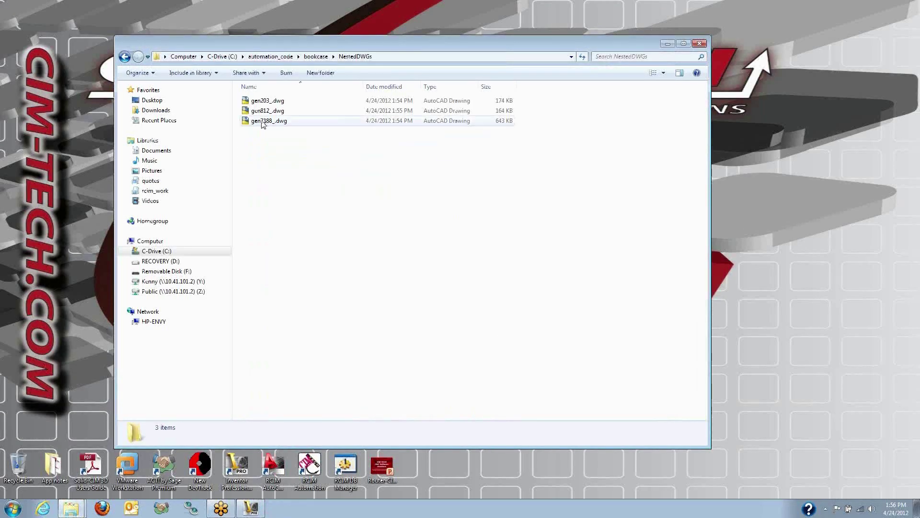
Step: View gen7188_.dwg in Realistic style, quit AutoCAD without saving, and return to the bookcase folder
double_click(263, 121)
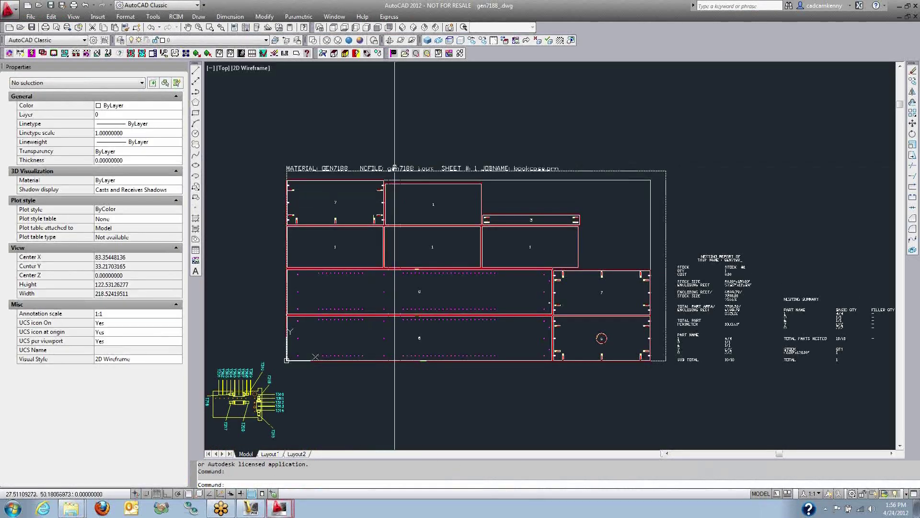
left_click(349, 41)
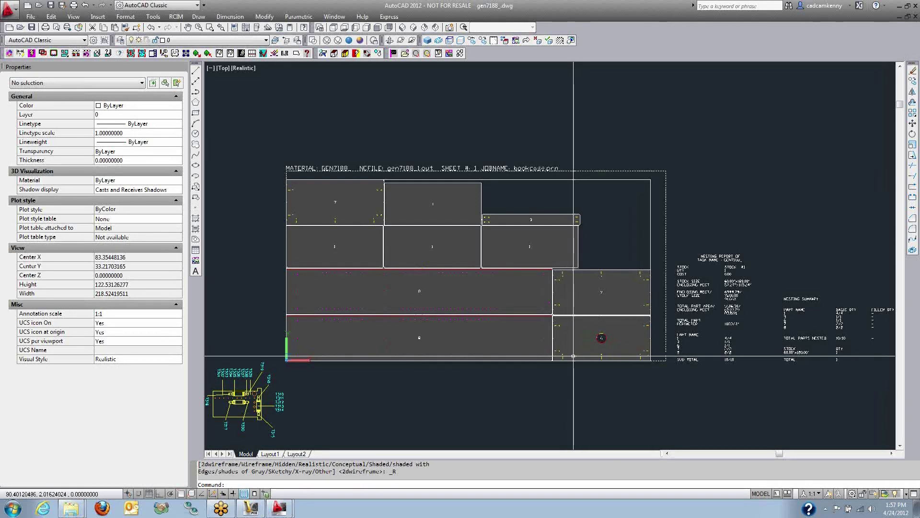
left_click(916, 6)
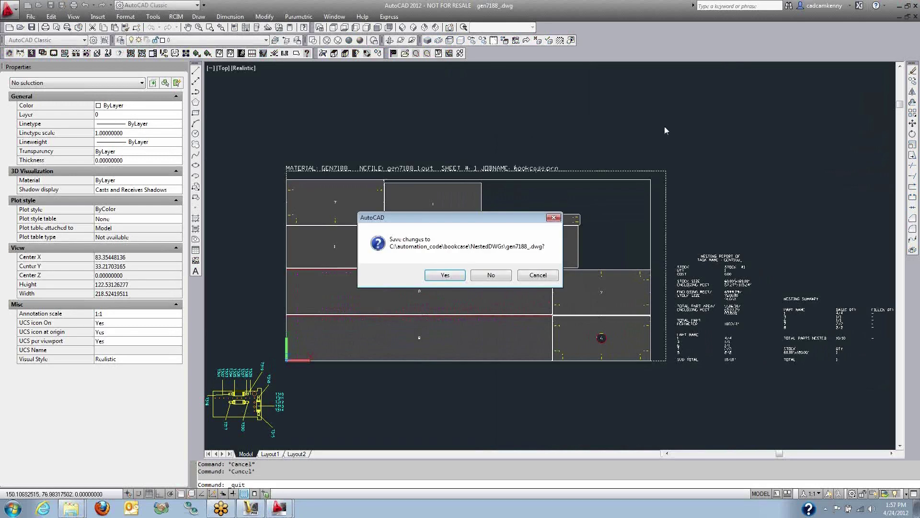
left_click(480, 275)
left_click(468, 271)
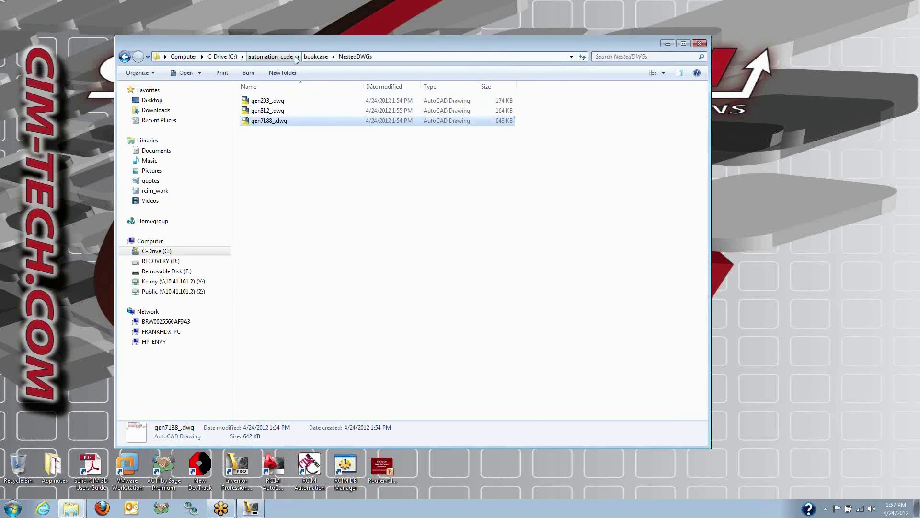
left_click(317, 56)
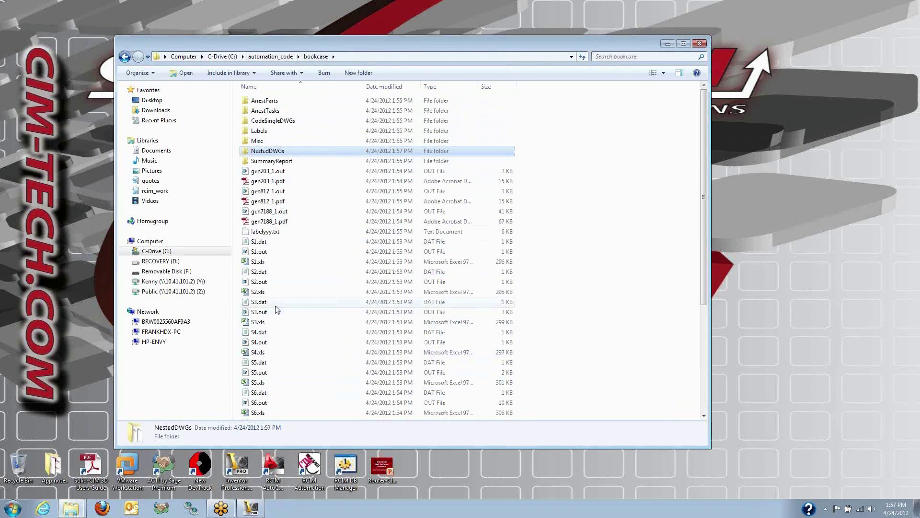